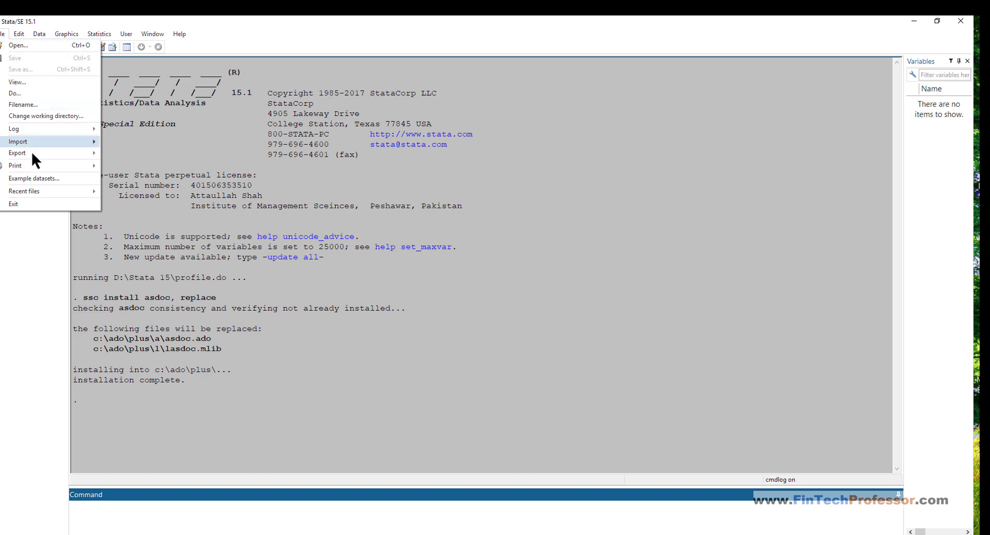
- Load the nlsw88.dta dataset from the example datasets installed with Stata
{"action": "left_click", "coordinate": [44, 175]}
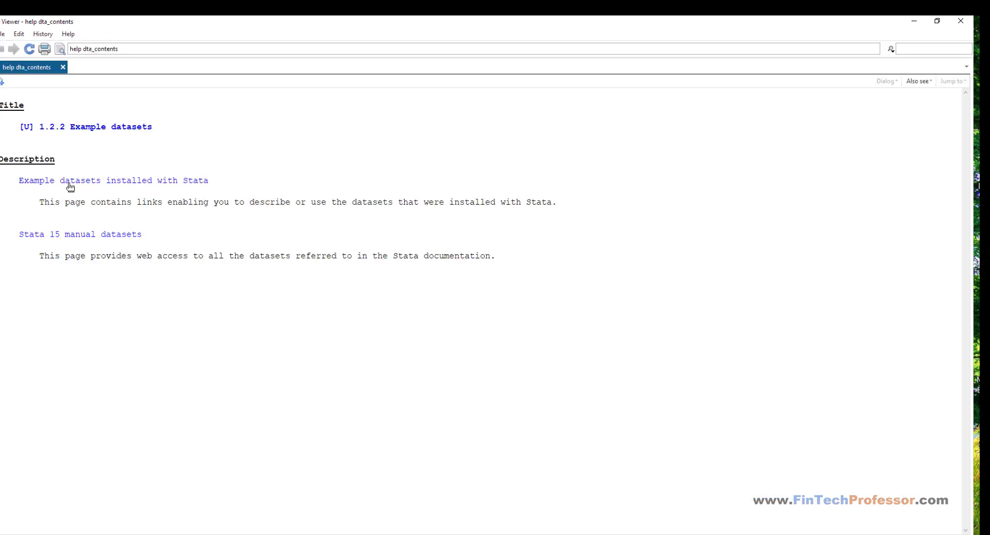
{"action": "left_click", "coordinate": [67, 181]}
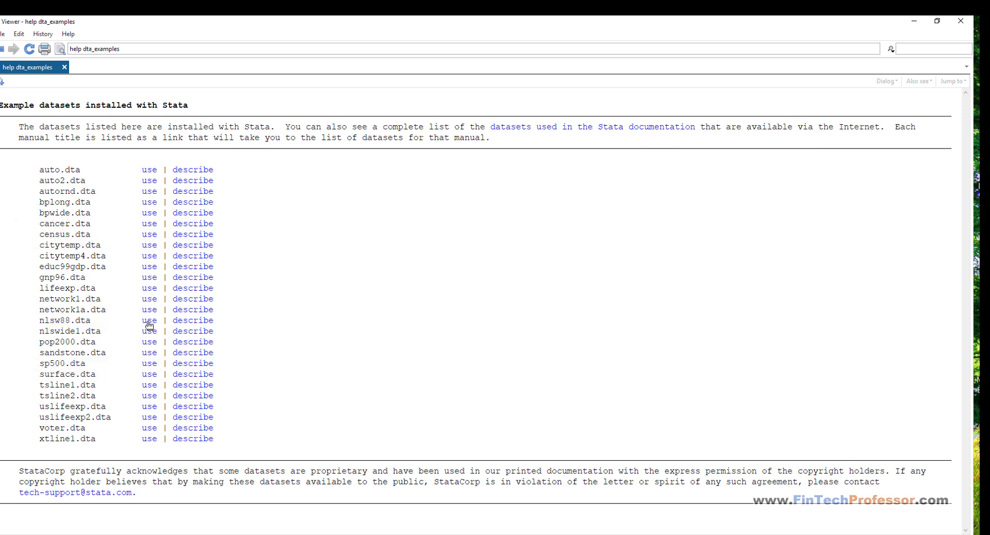
{"action": "left_click", "coordinate": [956, 21]}
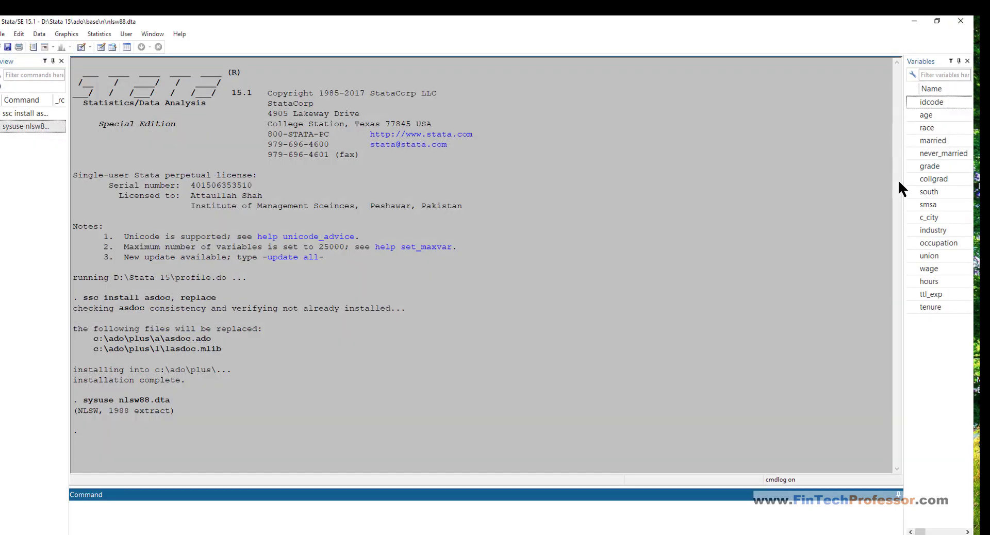
- Examine the nlsw88 data in the Data Editor, from idcode across to tenure, and close the editor
{"action": "left_click", "coordinate": [100, 46]}
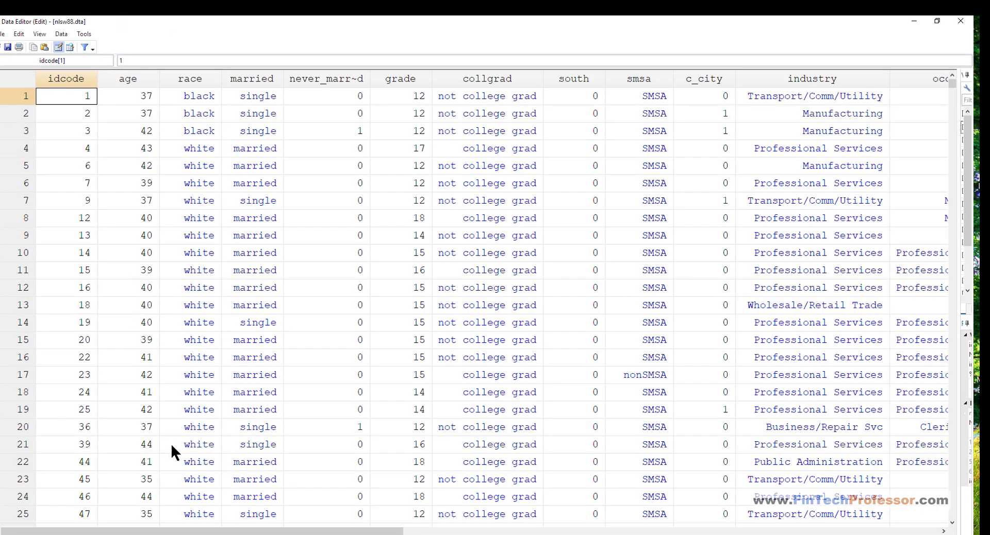
{"action": "left_click_drag", "start_coordinate": [173, 533], "coordinate": [417, 532]}
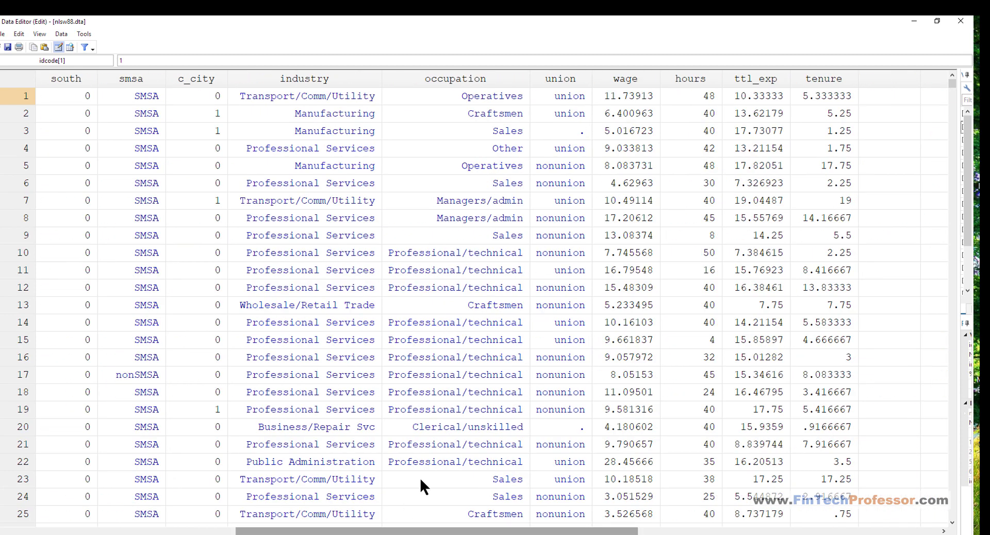
{"action": "left_click", "coordinate": [959, 21]}
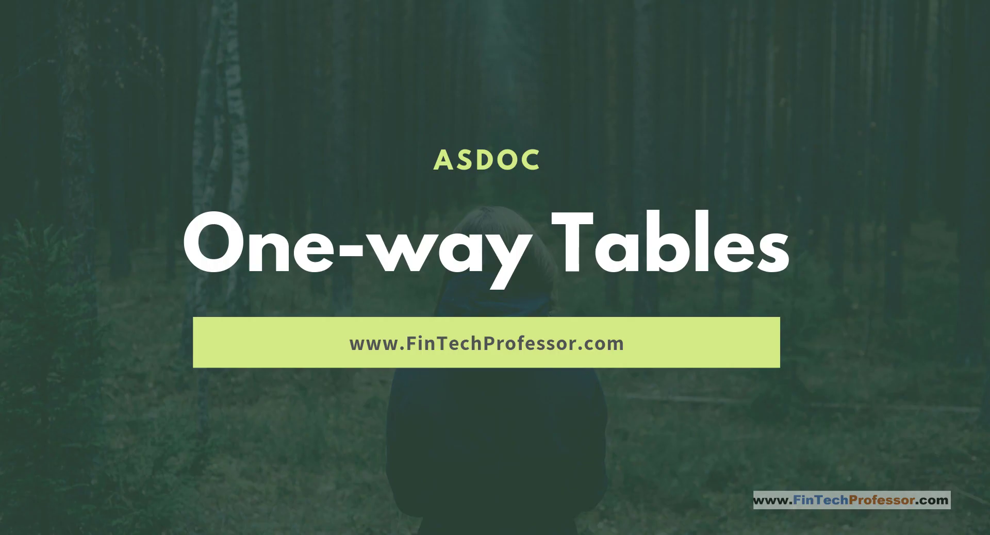
- Produce a one-way frequency table with union as the categorical variable, keeping the one-way table dialog open
{"action": "mouse_move", "coordinate": [134, 45]}
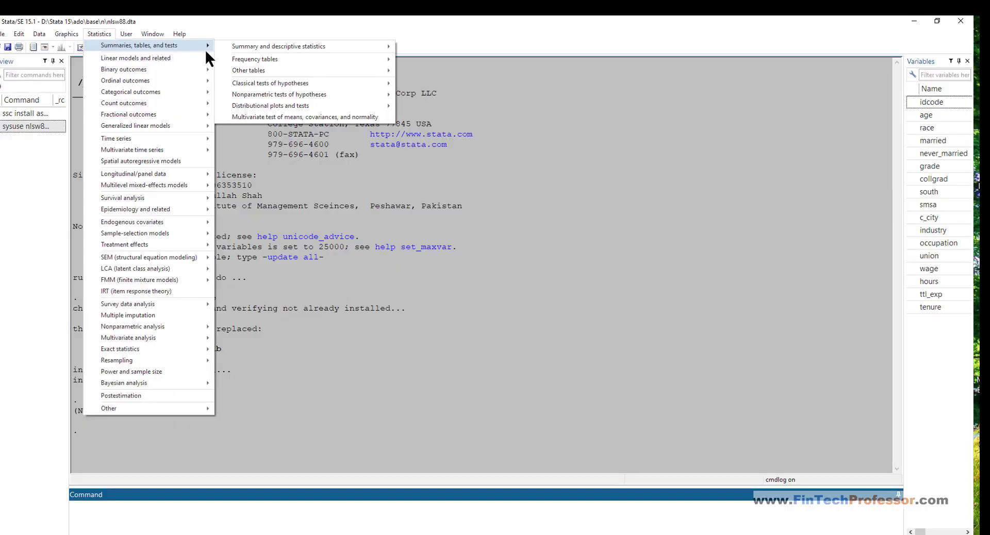
{"action": "mouse_move", "coordinate": [308, 60]}
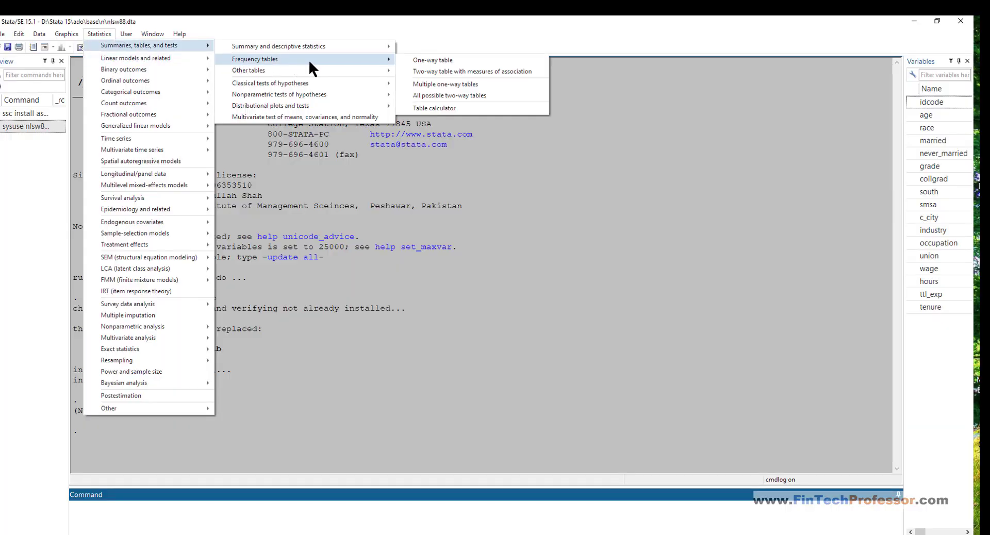
{"action": "left_click", "coordinate": [428, 60]}
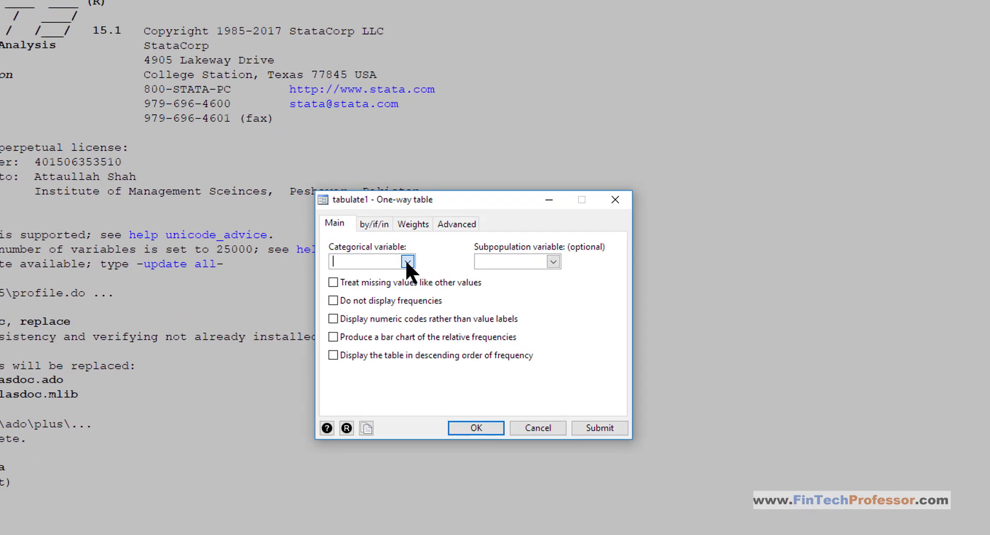
{"action": "left_click", "coordinate": [453, 255]}
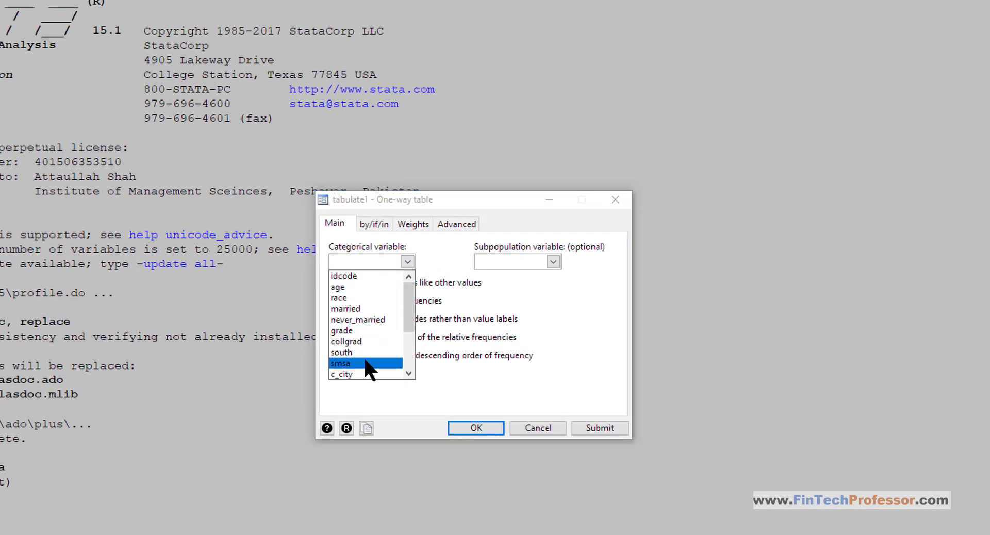
{"action": "scroll", "coordinate": [365, 361], "scroll_direction": "down", "scroll_amount": 1}
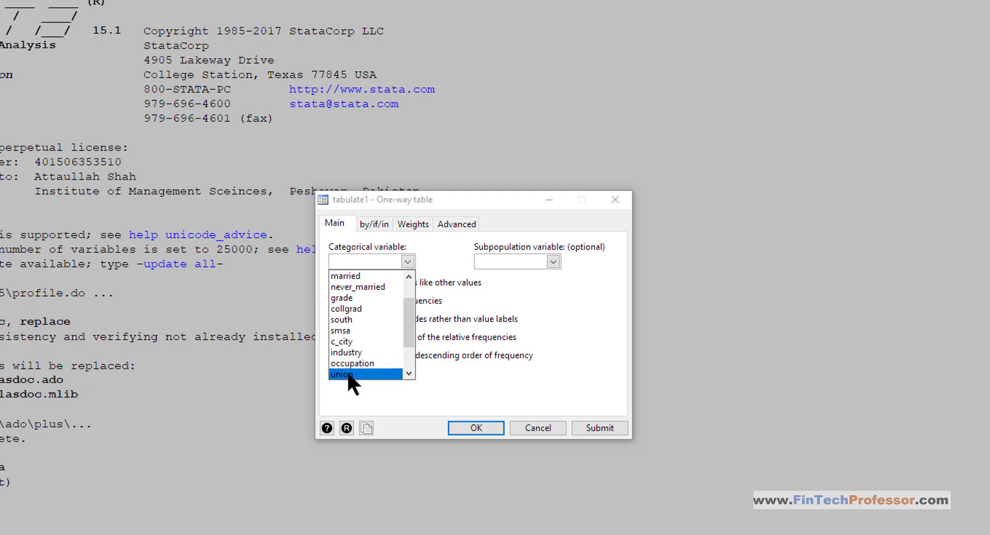
{"action": "left_click", "coordinate": [348, 374]}
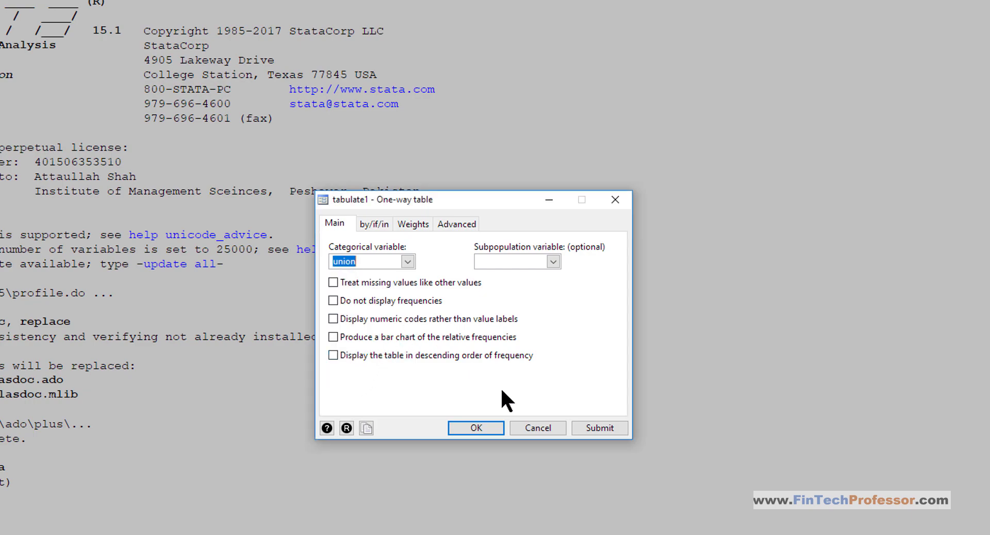
{"action": "left_click", "coordinate": [576, 426]}
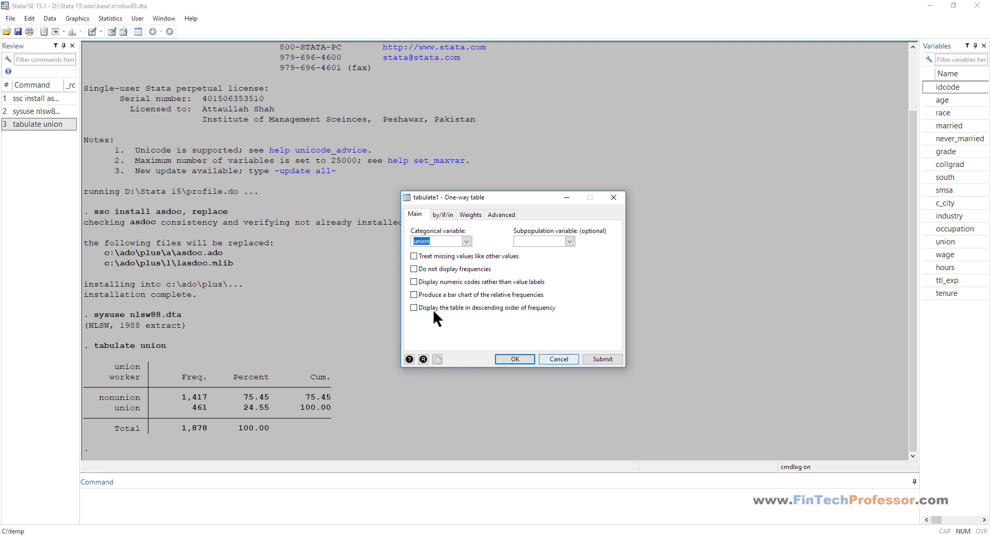
- Reuse the tabulate command to export the union table to Word by running "asdoc tabulate union, replace"
{"action": "left_click", "coordinate": [35, 124]}
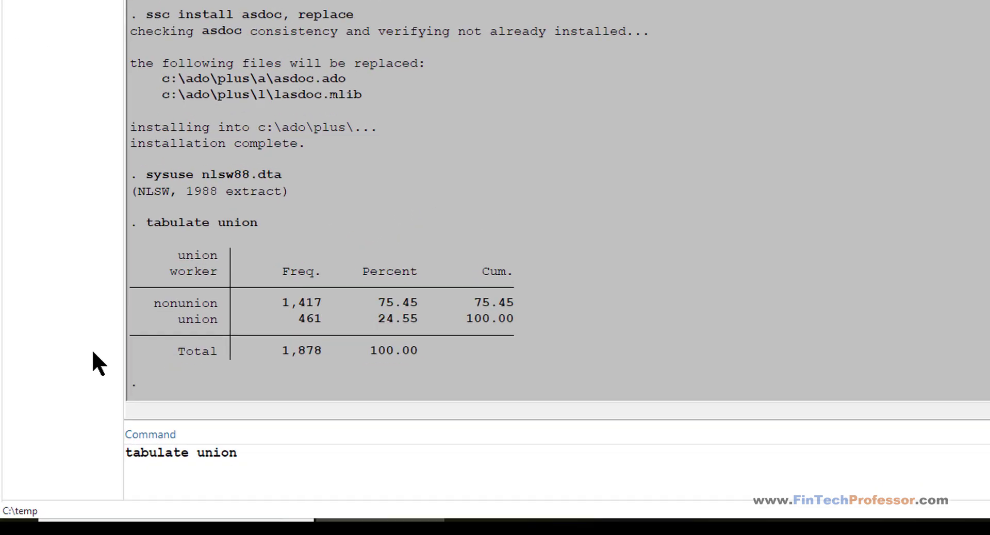
{"action": "left_click", "coordinate": [153, 434]}
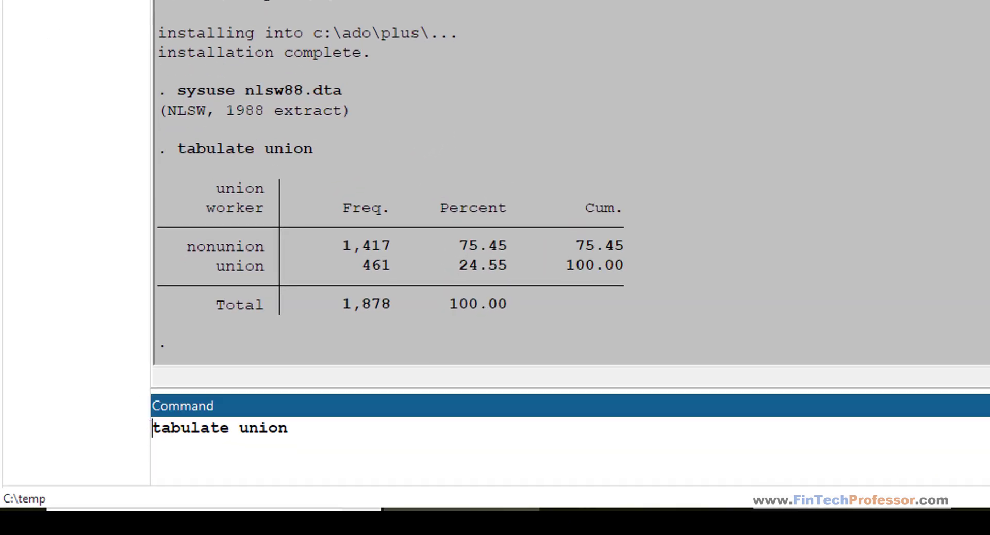
{"action": "type", "text": "as"}
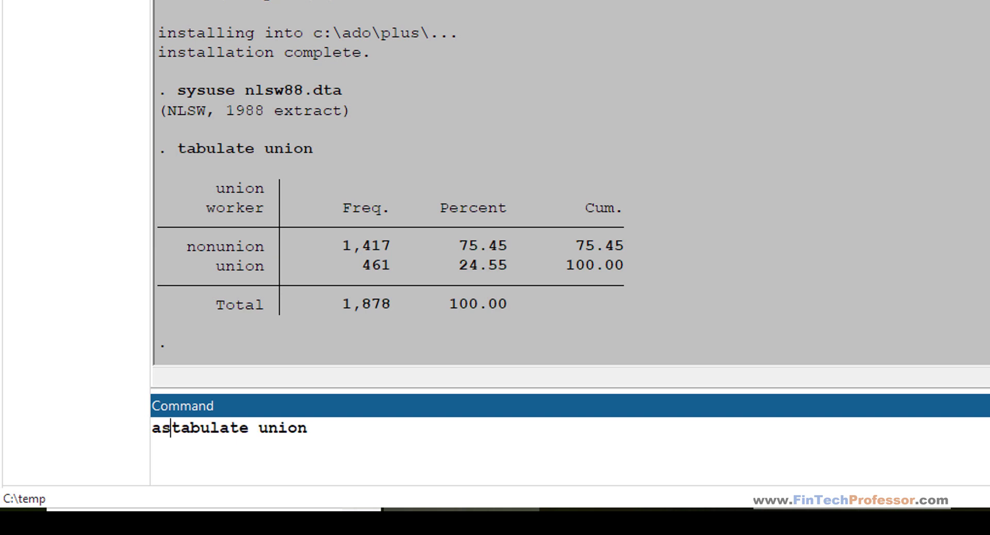
{"action": "type", "text": "doc"}
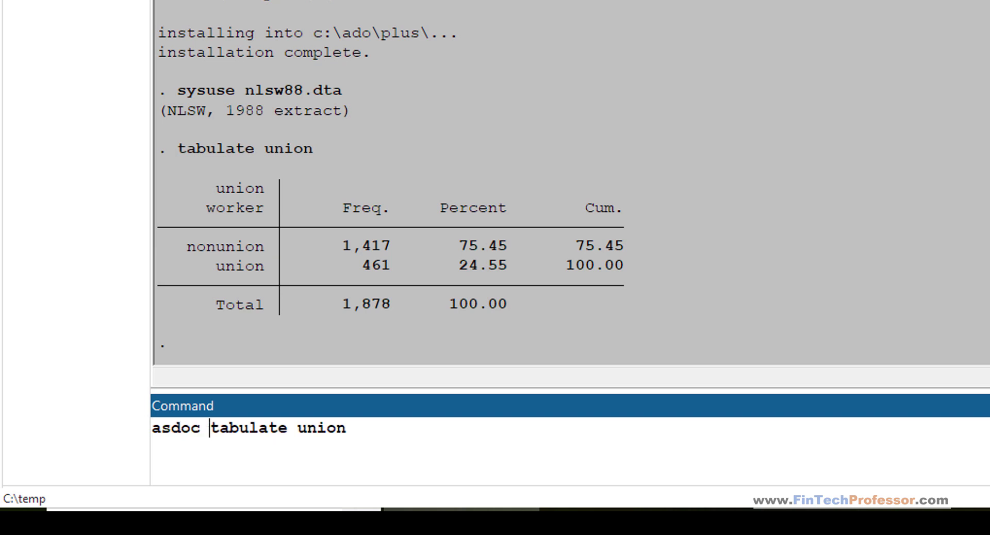
{"action": "left_click", "coordinate": [369, 436]}
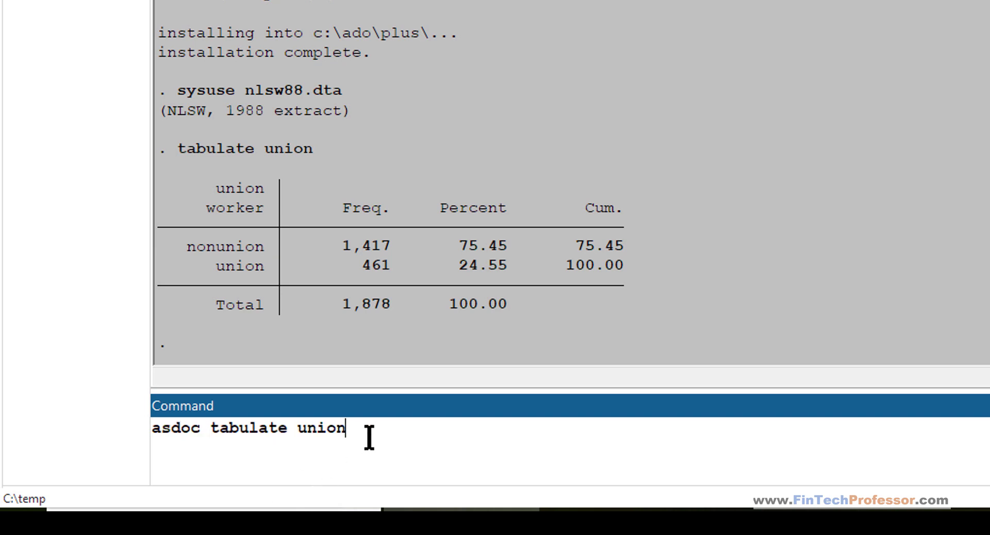
{"action": "type", "text": ", replace"}
{"action": "key", "text": "Return"}
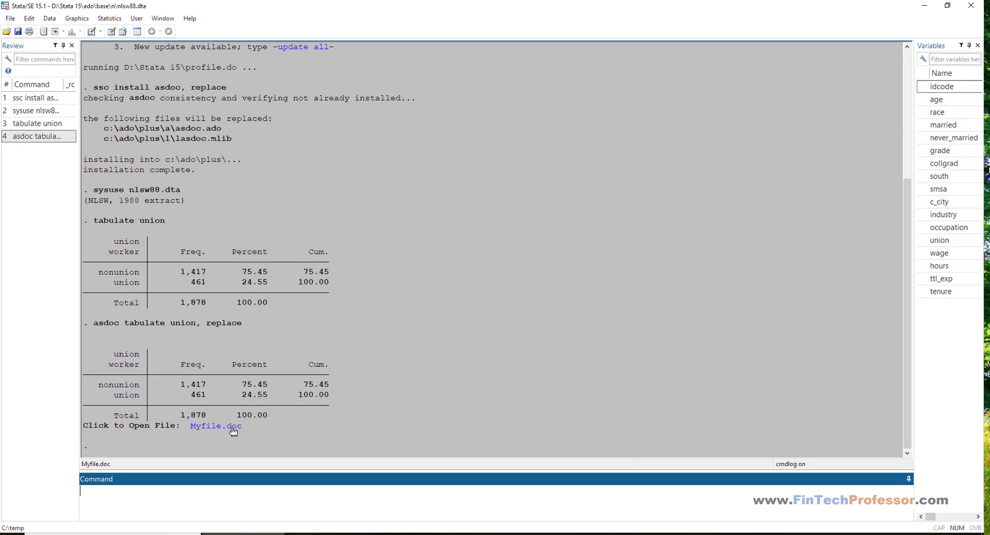
- Open the exported Myfile.doc in Word, examine the union table, and close the document without saving
{"action": "left_click", "coordinate": [231, 425]}
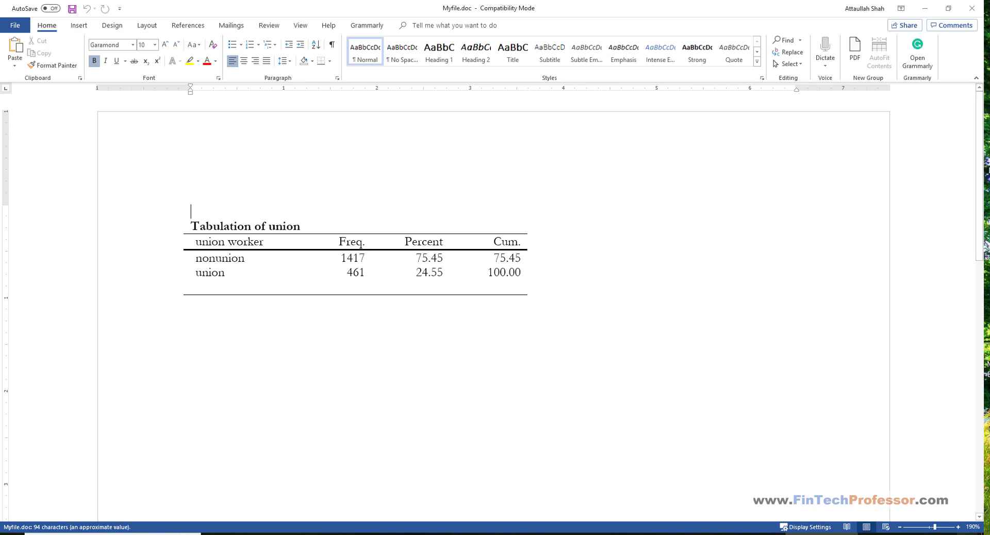
{"action": "scroll", "coordinate": [902, 513], "scroll_direction": "up", "scroll_amount": 5}
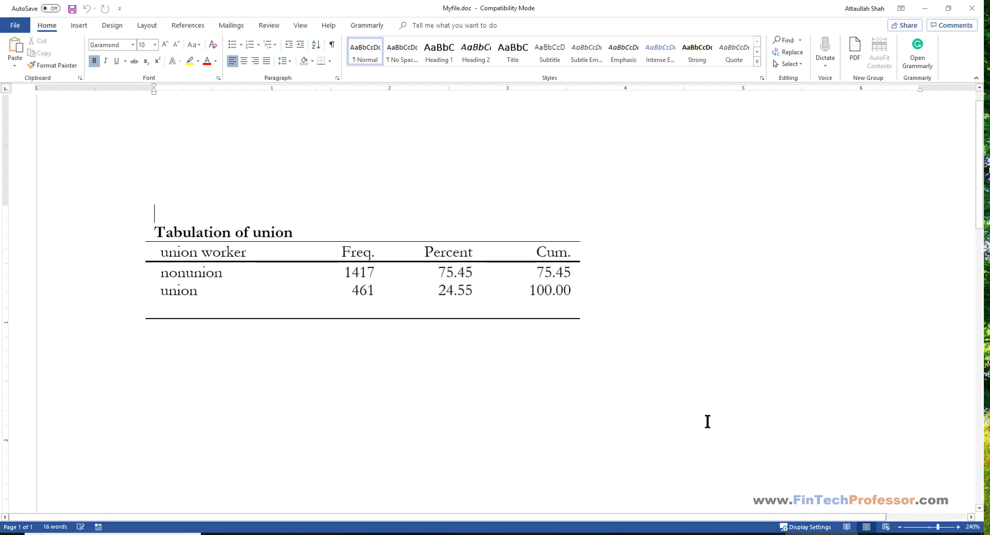
{"action": "left_click", "coordinate": [969, 9]}
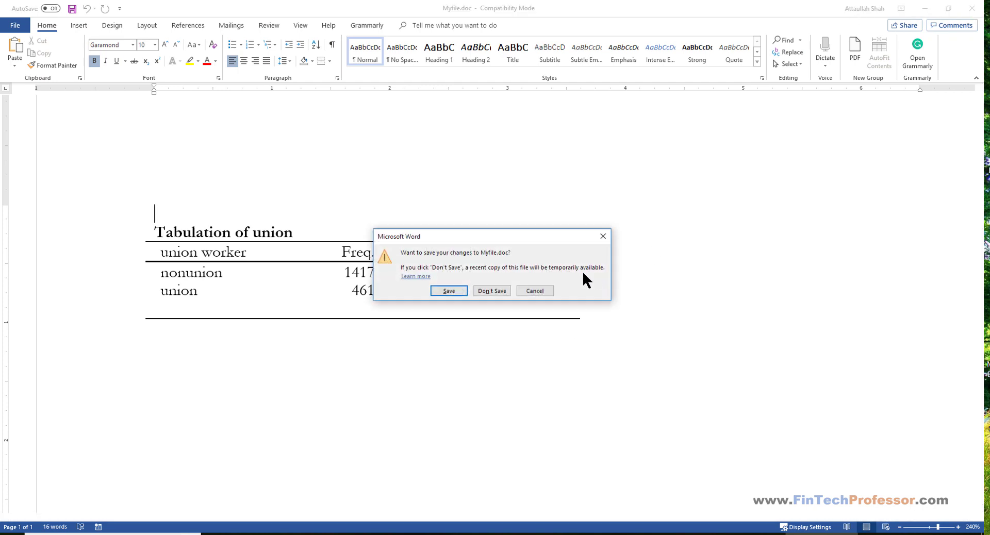
{"action": "left_click", "coordinate": [486, 285]}
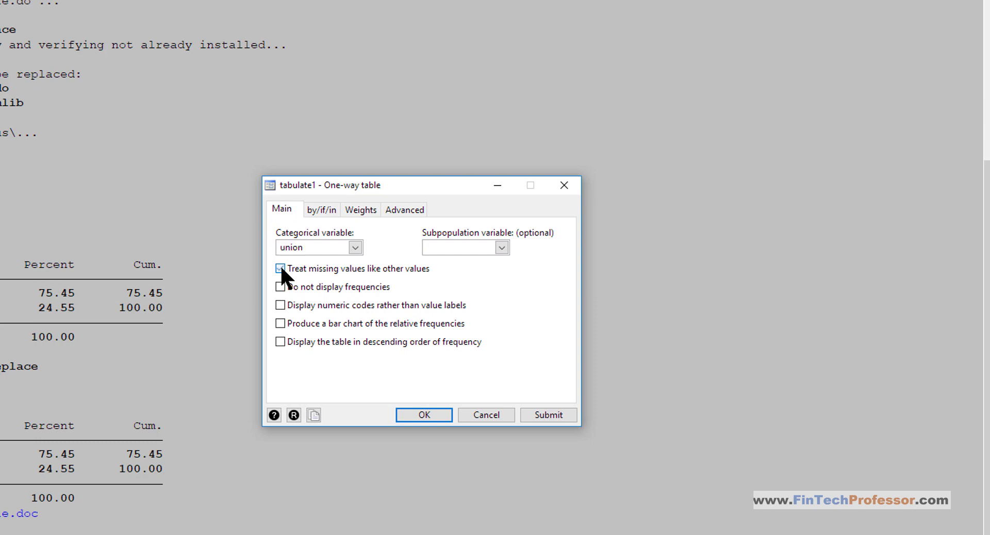
- Tabulate union with missing values treated like other values, and rerun that command as "asdoc tabulate union, missing"
{"action": "left_click", "coordinate": [280, 268]}
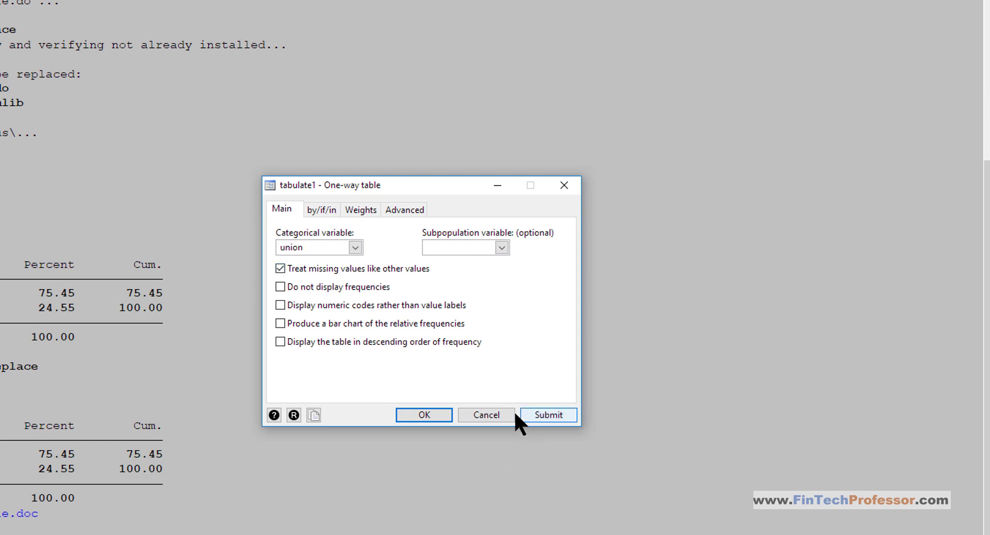
{"action": "left_click", "coordinate": [539, 415]}
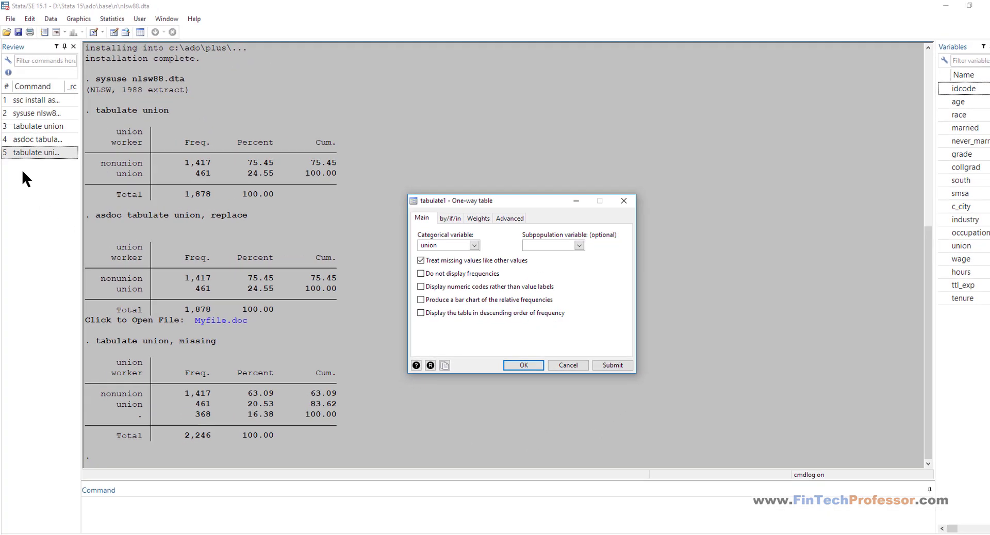
{"action": "left_click", "coordinate": [27, 151]}
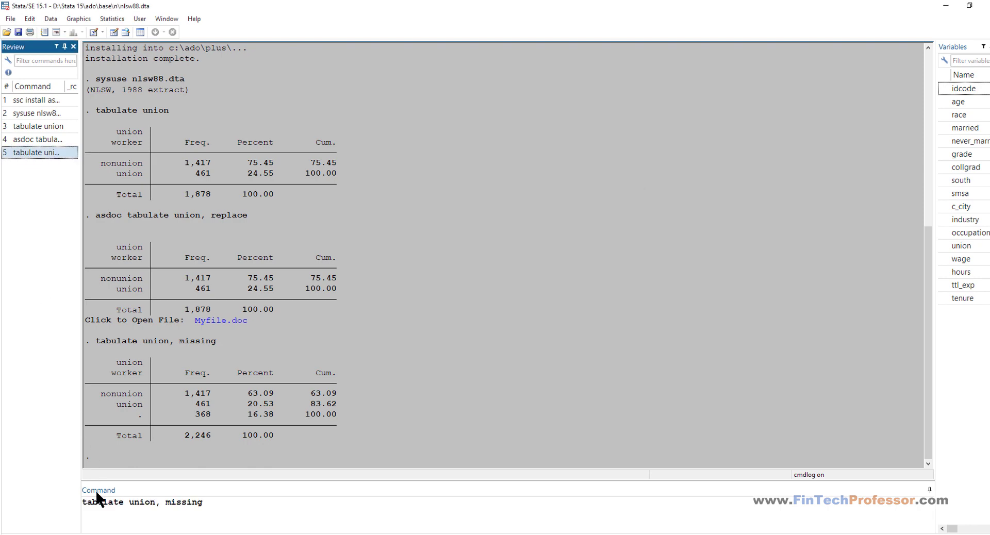
{"action": "left_click", "coordinate": [83, 501]}
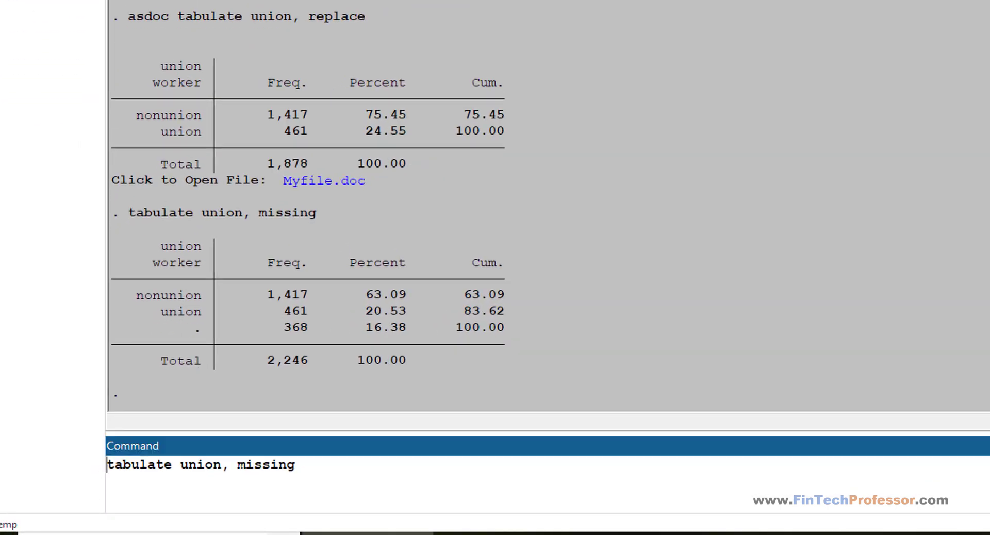
{"action": "type", "text": "asd"}
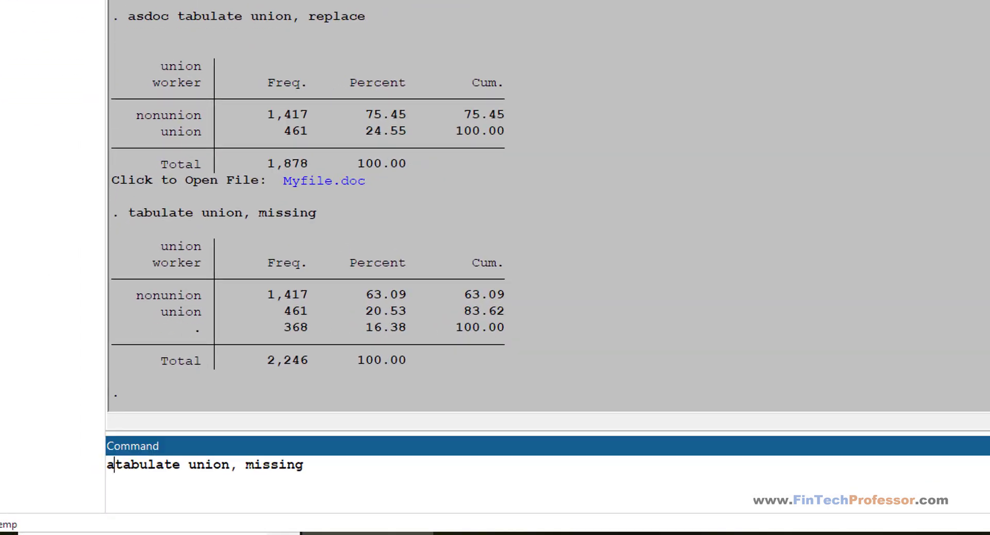
{"action": "type", "text": "oc"}
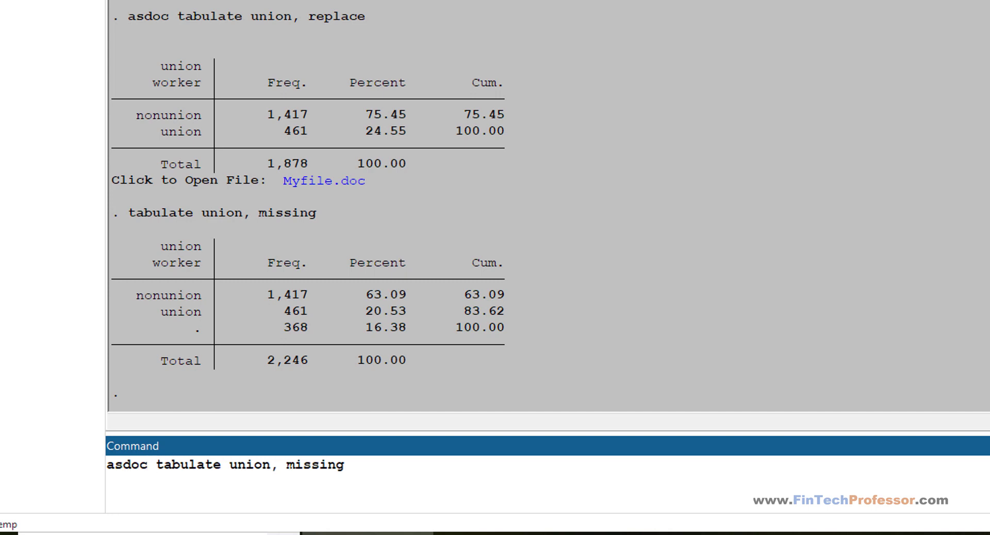
{"action": "left_click", "coordinate": [382, 463]}
{"action": "key", "text": "Return"}
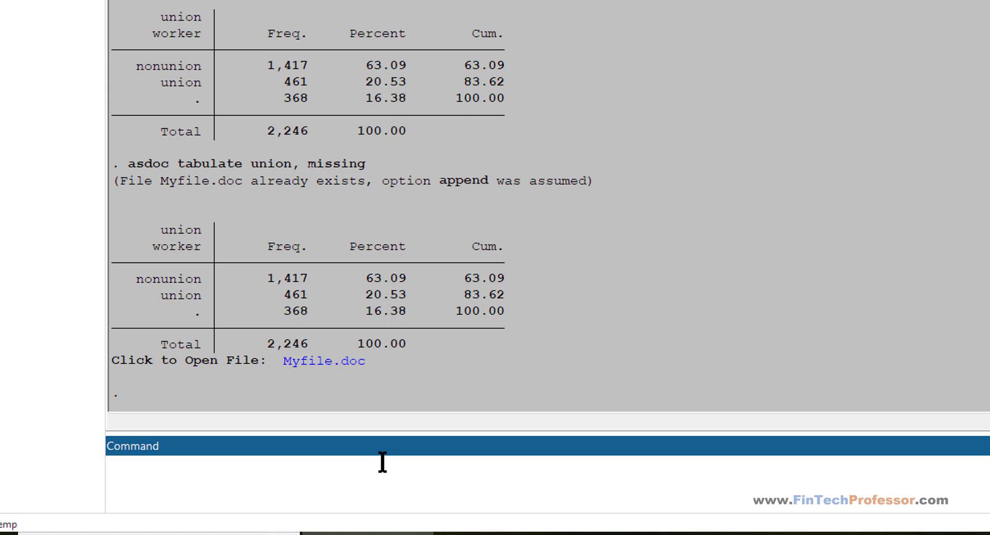
- Open the exported Myfile.doc in Word, examine the missing-values row of the second union table, and close the document without saving
{"action": "left_click", "coordinate": [311, 367]}
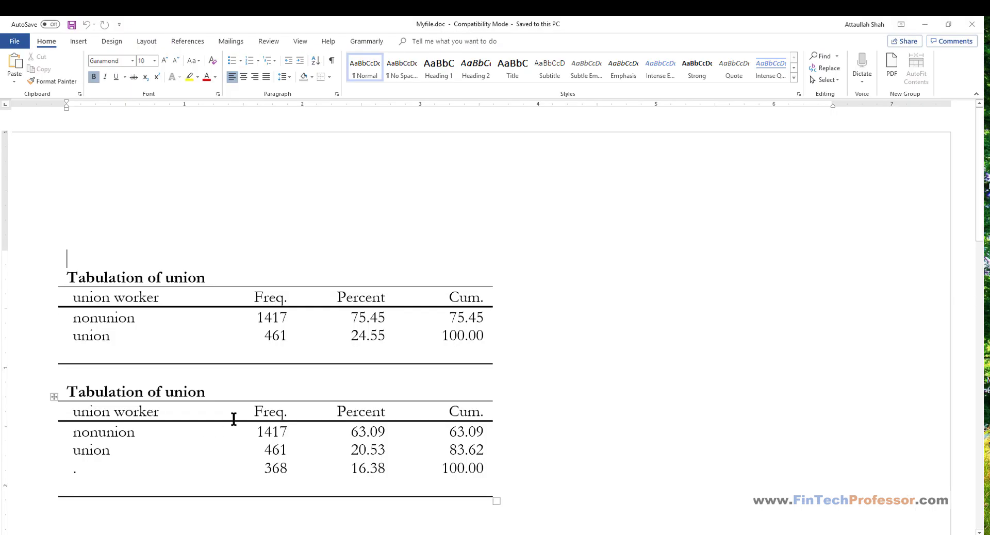
{"action": "scroll", "coordinate": [234, 422], "scroll_direction": "down", "scroll_amount": 2}
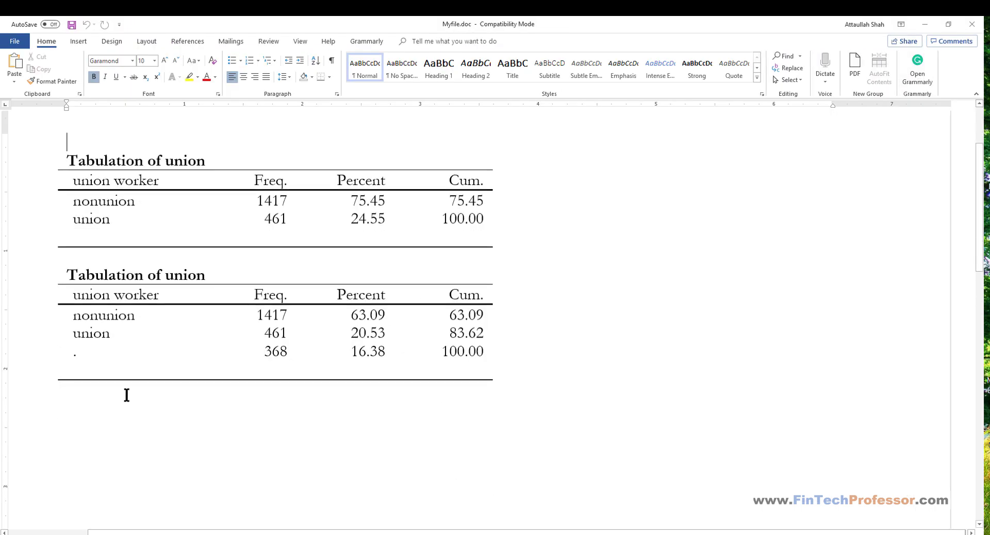
{"action": "left_click", "coordinate": [71, 356]}
{"action": "left_click", "coordinate": [413, 365], "text": "shift"}
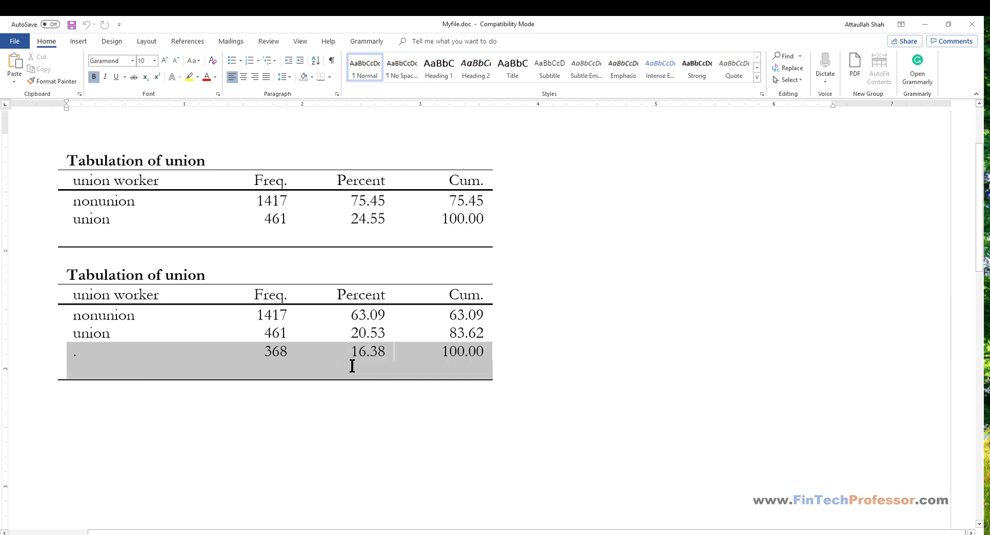
{"action": "left_click", "coordinate": [367, 428]}
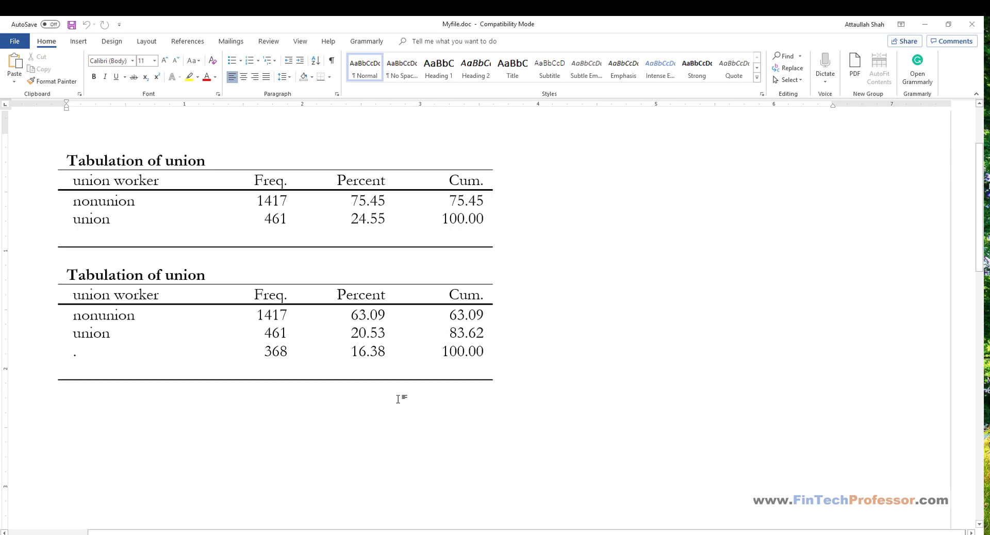
{"action": "left_click", "coordinate": [978, 25]}
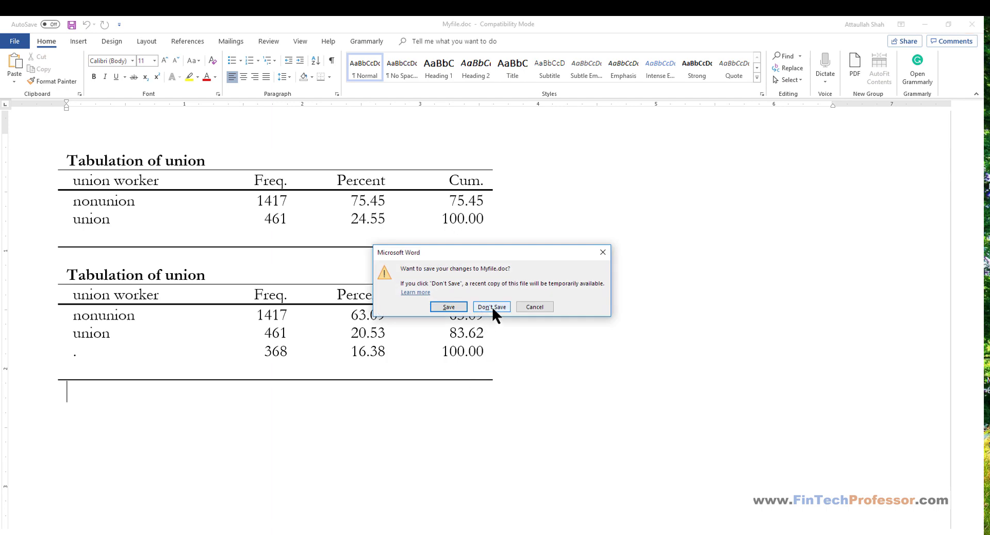
{"action": "left_click", "coordinate": [492, 308]}
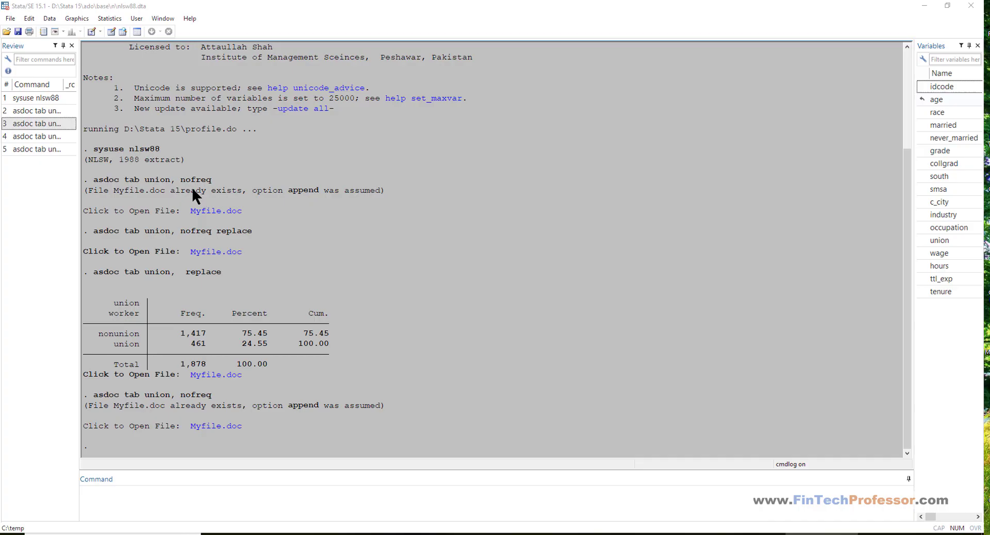
- Produce multiple one-way frequency tables in Stata for the categorical variables age, race and grade
{"action": "key", "text": "alt+s"}
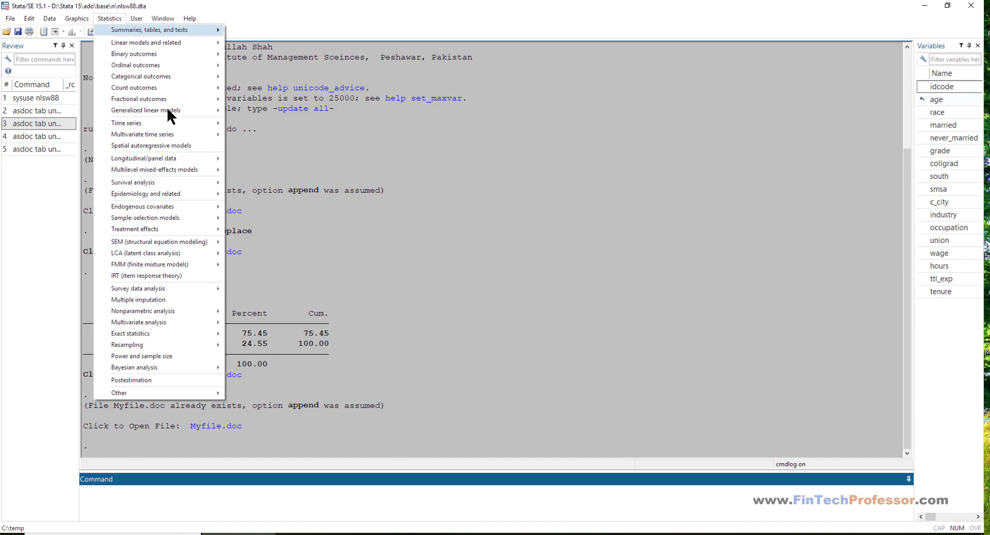
{"action": "mouse_move", "coordinate": [322, 54]}
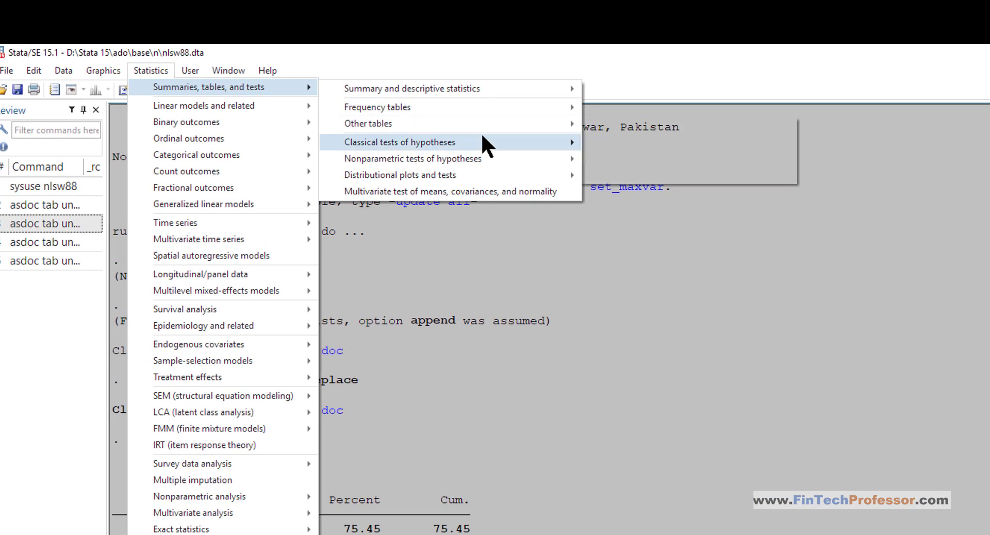
{"action": "mouse_move", "coordinate": [568, 107]}
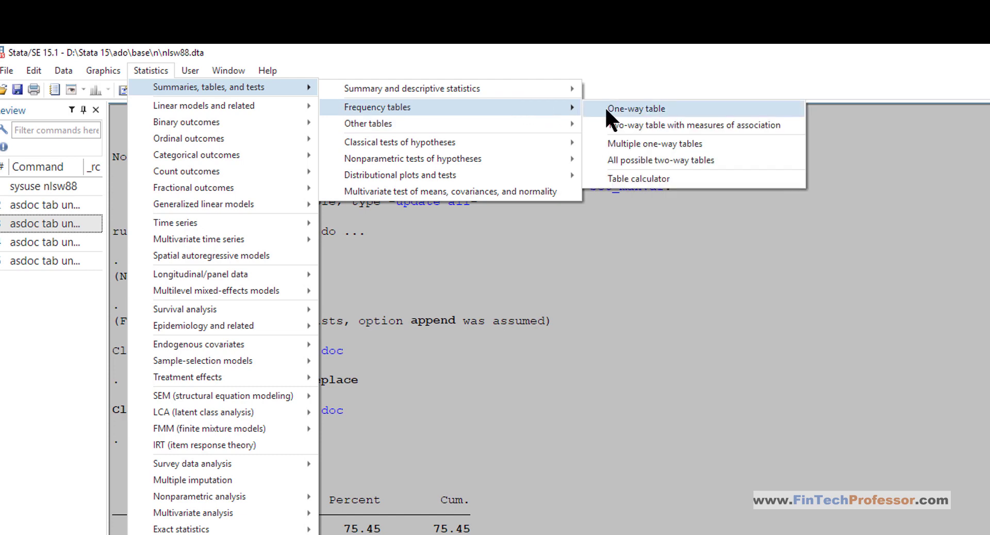
{"action": "left_click", "coordinate": [642, 141]}
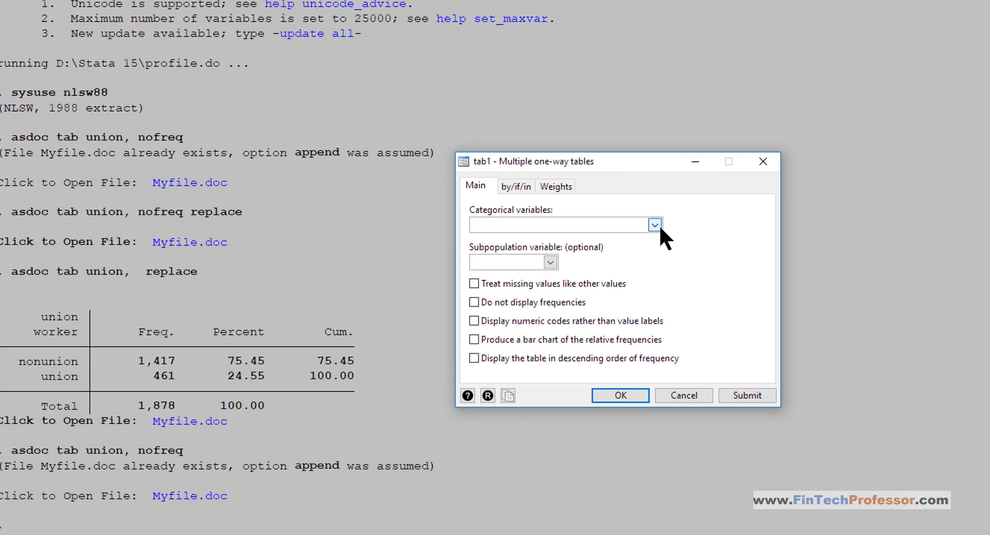
{"action": "left_click", "coordinate": [654, 225]}
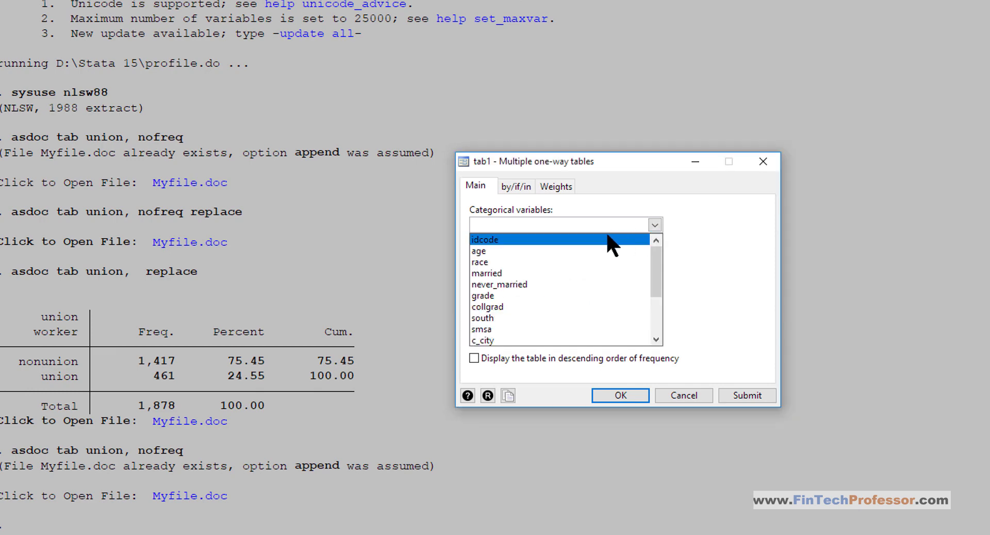
{"action": "left_click", "coordinate": [486, 250]}
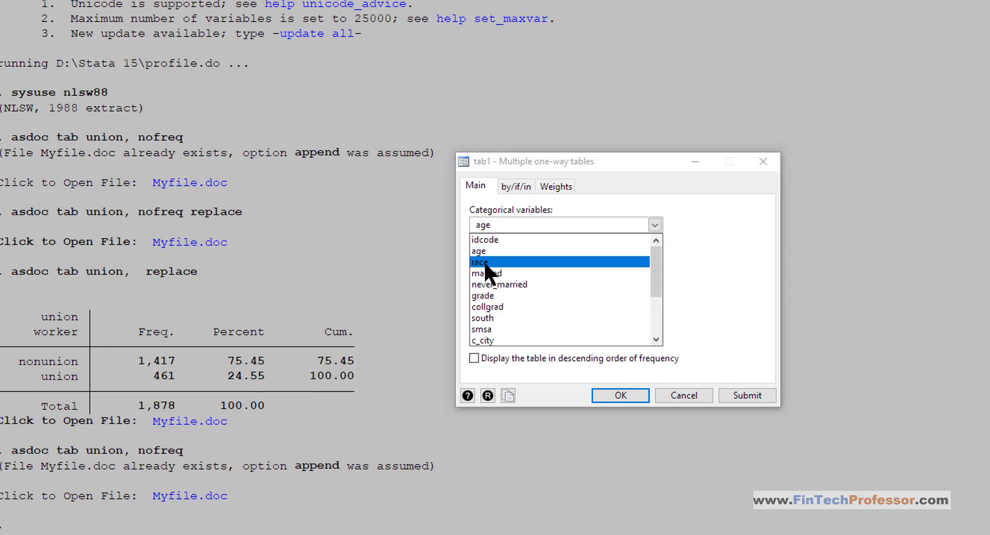
{"action": "left_click", "coordinate": [485, 263]}
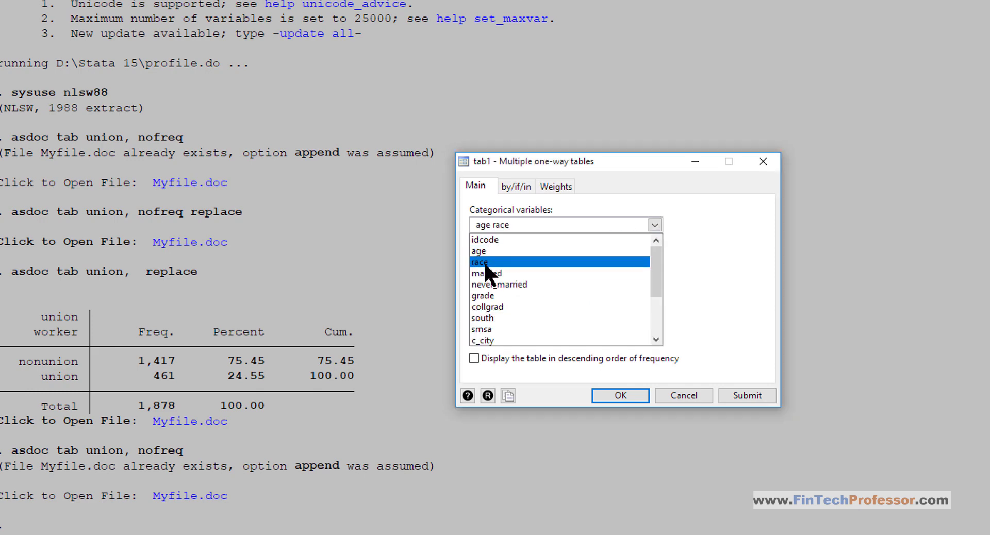
{"action": "left_click", "coordinate": [483, 297]}
{"action": "left_click", "coordinate": [771, 323]}
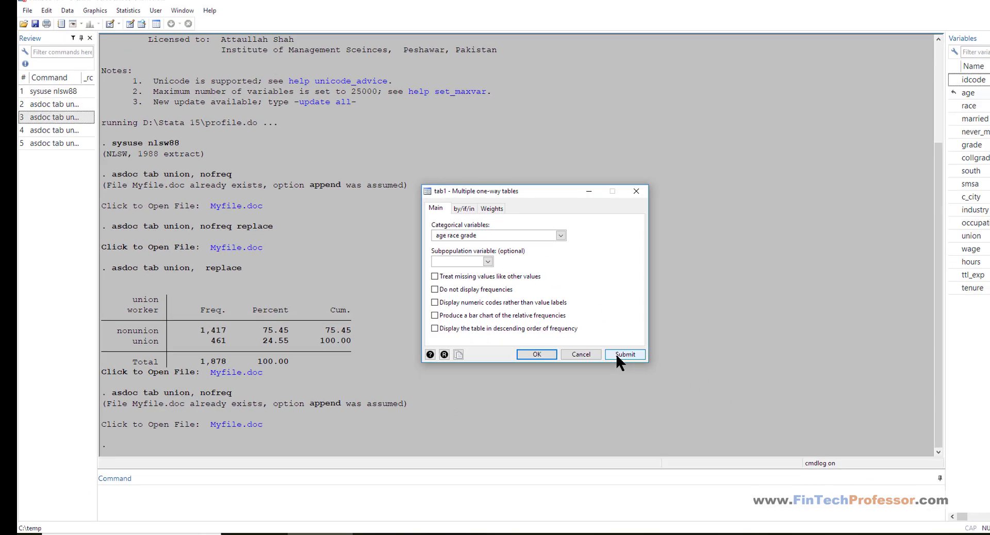
{"action": "left_click", "coordinate": [676, 376]}
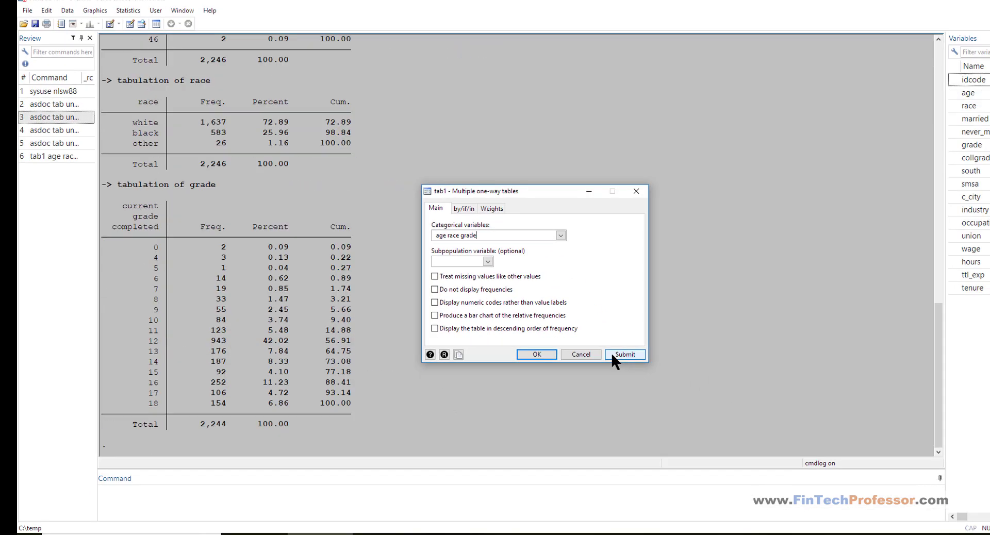
- Reuse the tab1 command to export the three tables to Word by running "asdoc tab1 age race grade, replace"
{"action": "left_click", "coordinate": [61, 157]}
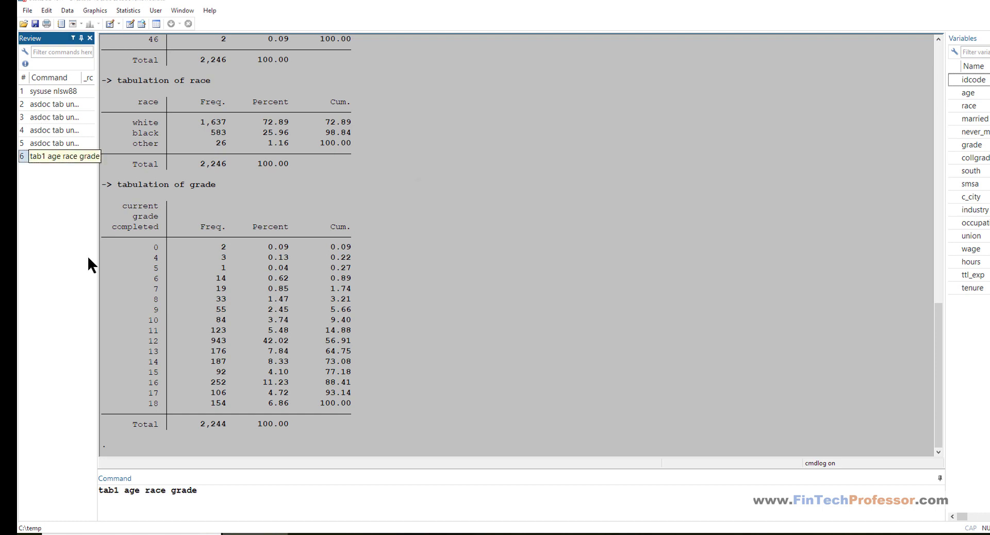
{"action": "left_click", "coordinate": [98, 491]}
{"action": "type", "text": "asdoc"}
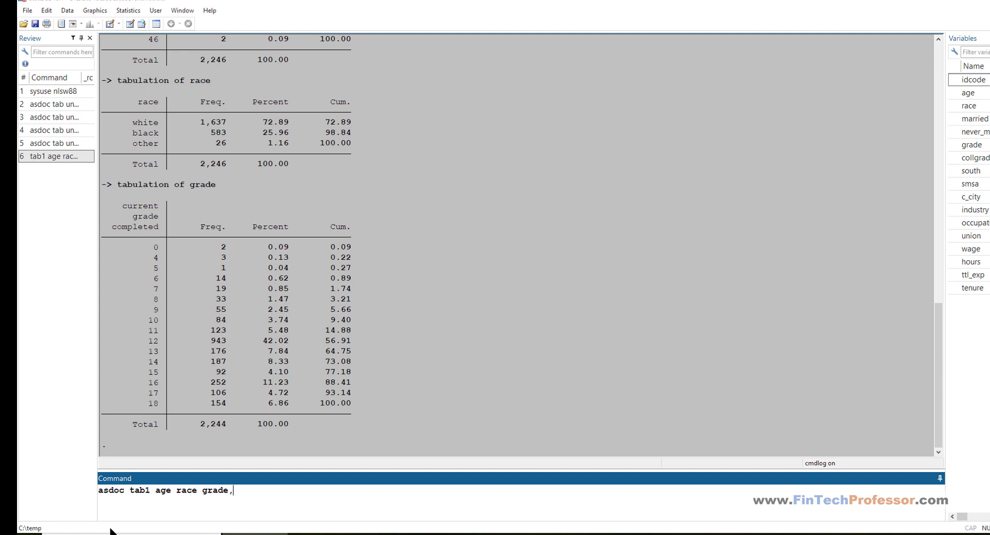
{"action": "type", "text": " replace"}
{"action": "key", "text": "Return"}
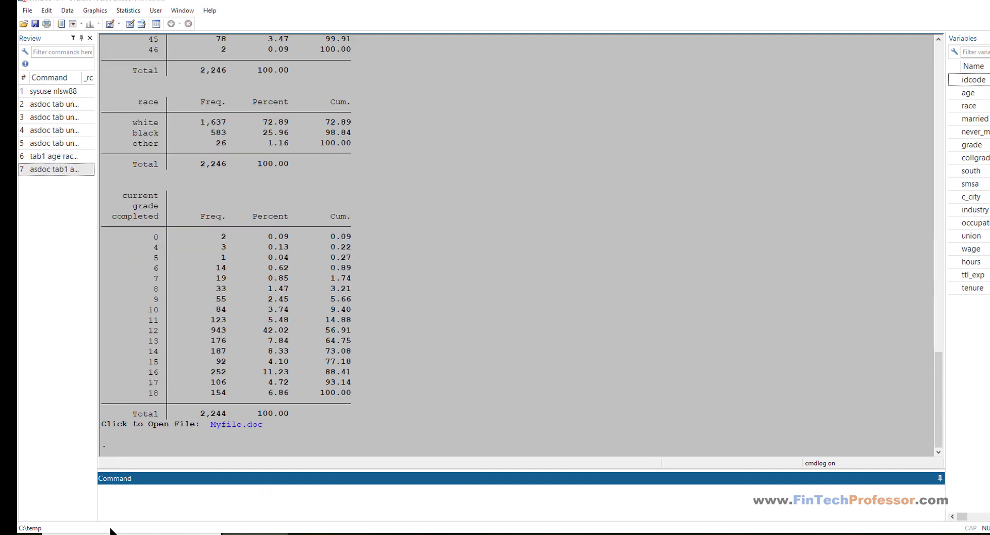
- Open the exported Myfile.doc in Word and examine the age, race and grade tabulations
{"action": "left_click", "coordinate": [235, 427]}
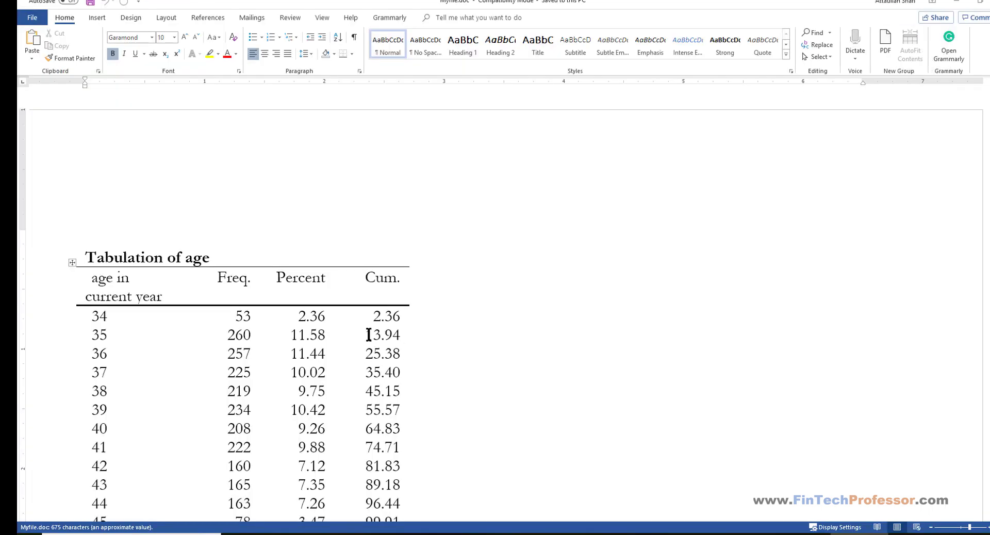
{"action": "scroll", "coordinate": [369, 334], "scroll_direction": "down", "scroll_amount": 3}
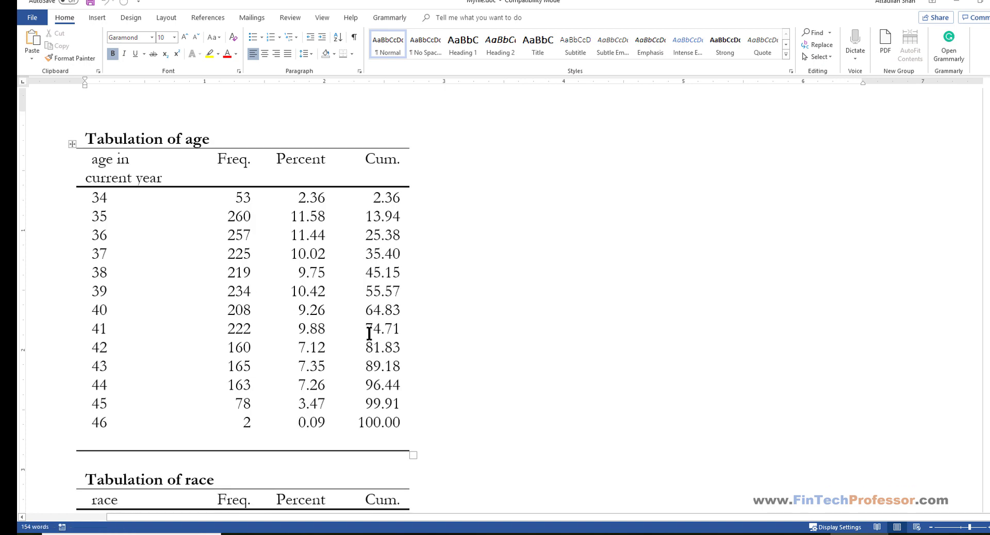
{"action": "scroll", "coordinate": [369, 334], "scroll_direction": "down", "scroll_amount": 5}
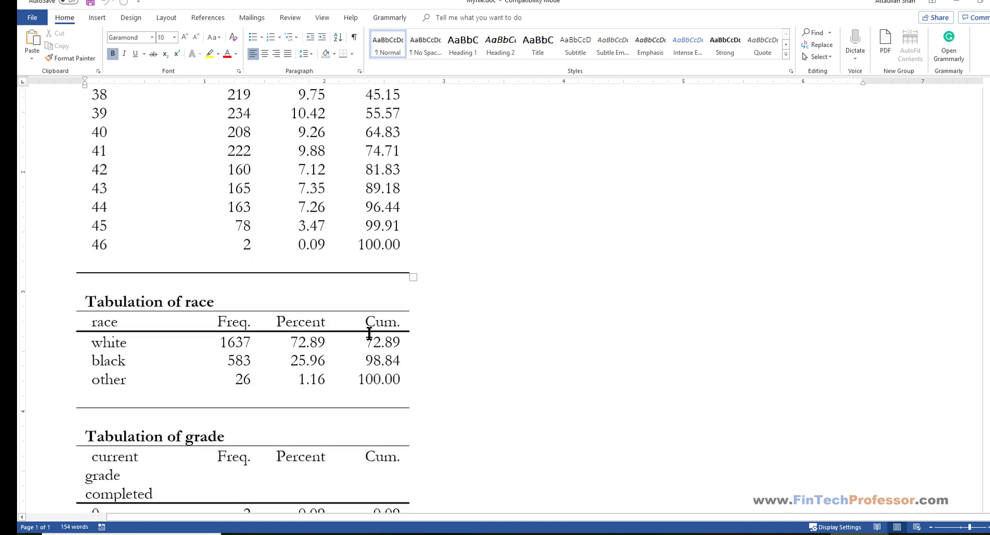
{"action": "scroll", "coordinate": [369, 334], "scroll_direction": "down", "scroll_amount": 5}
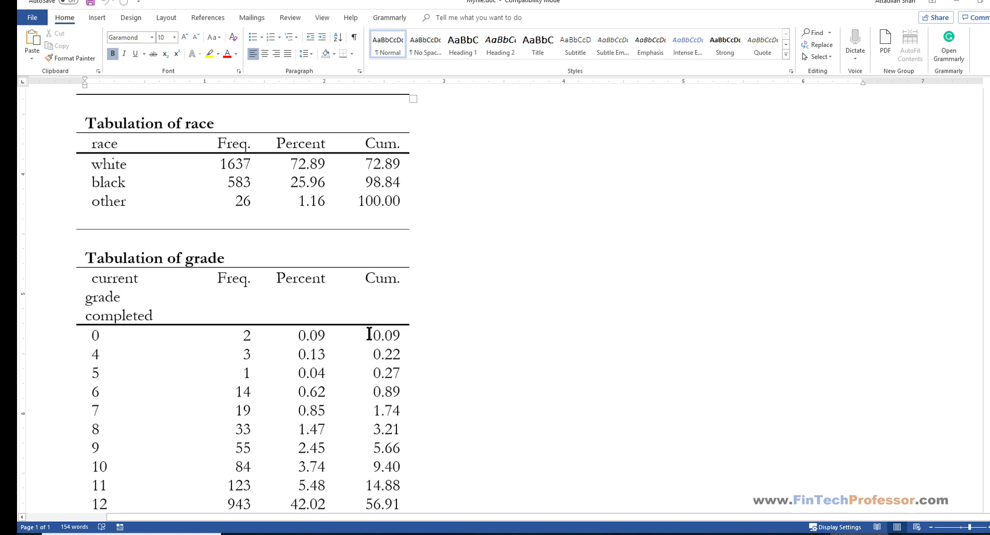
{"action": "scroll", "coordinate": [369, 334], "scroll_direction": "down", "scroll_amount": 5}
{"action": "scroll", "coordinate": [369, 334], "scroll_direction": "down", "scroll_amount": 1}
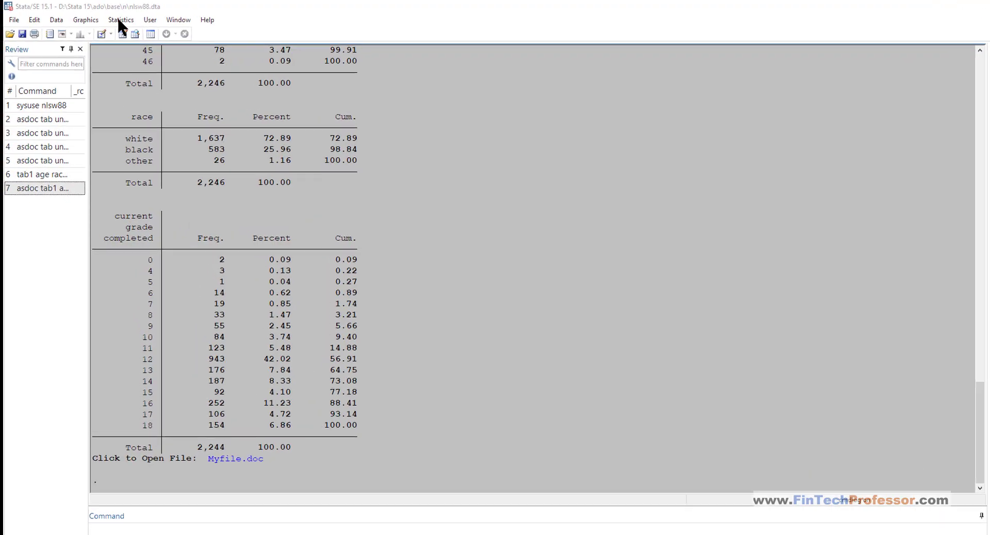
- Produce a two-way frequency table in Stata with age as the row variable and married as the column variable
{"action": "left_click", "coordinate": [121, 19]}
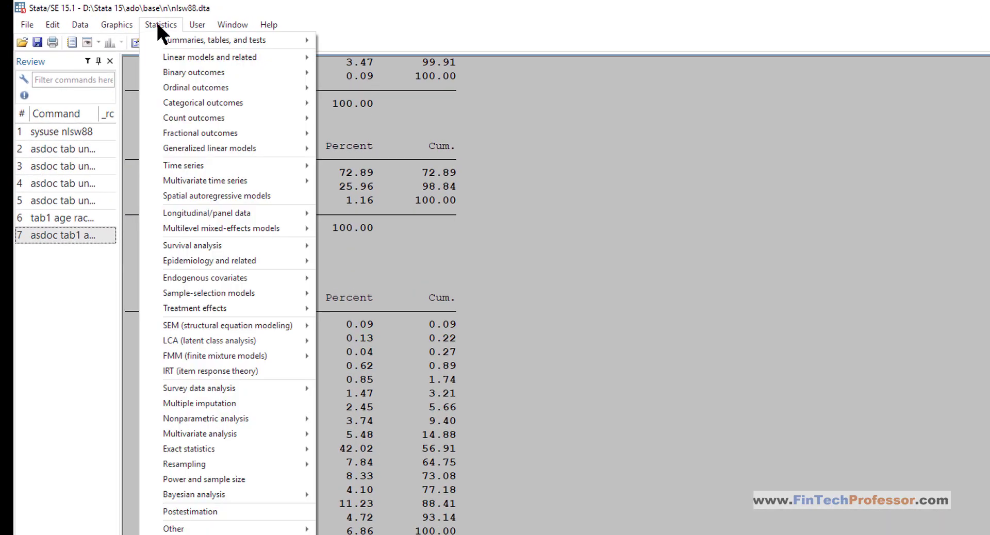
{"action": "mouse_move", "coordinate": [160, 33]}
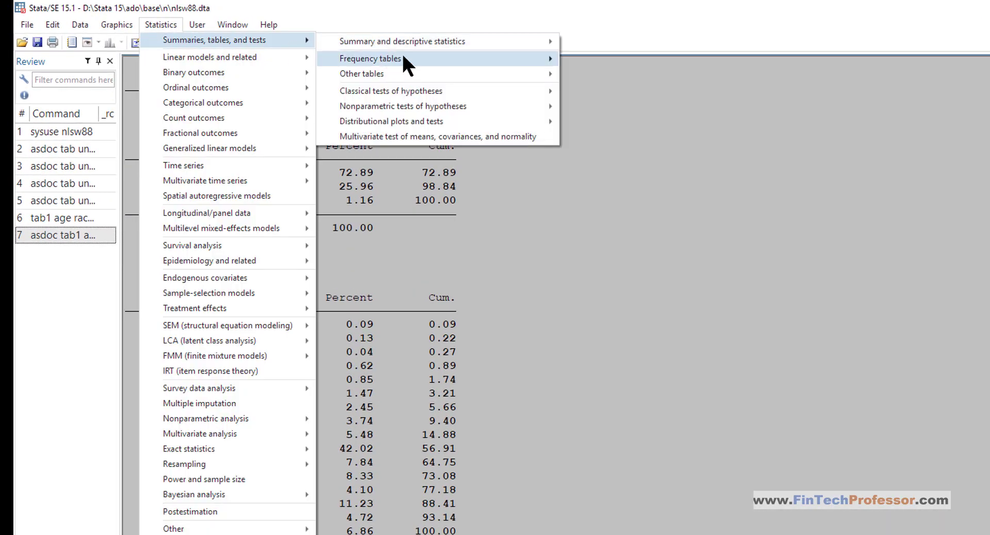
{"action": "mouse_move", "coordinate": [410, 57]}
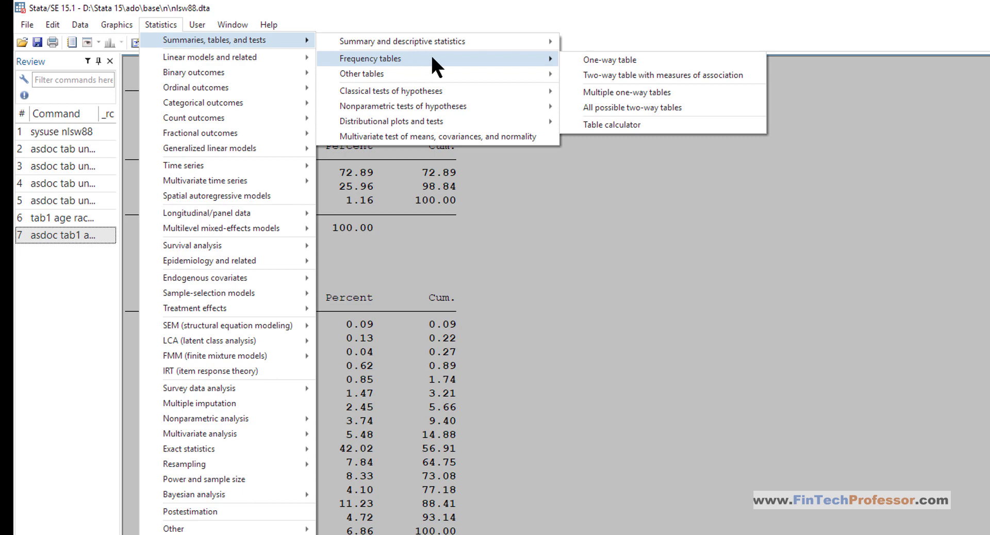
{"action": "left_click", "coordinate": [597, 73]}
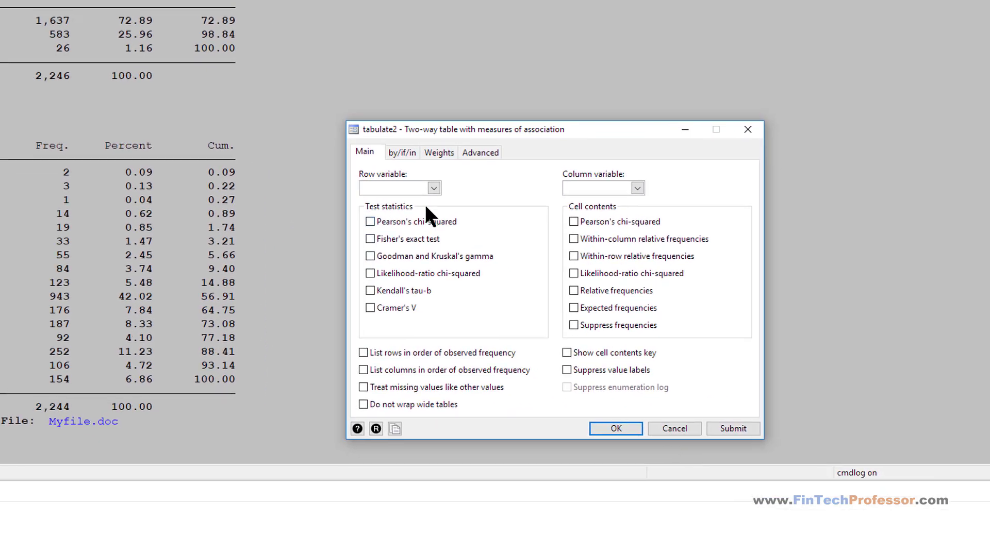
{"action": "left_click", "coordinate": [414, 176]}
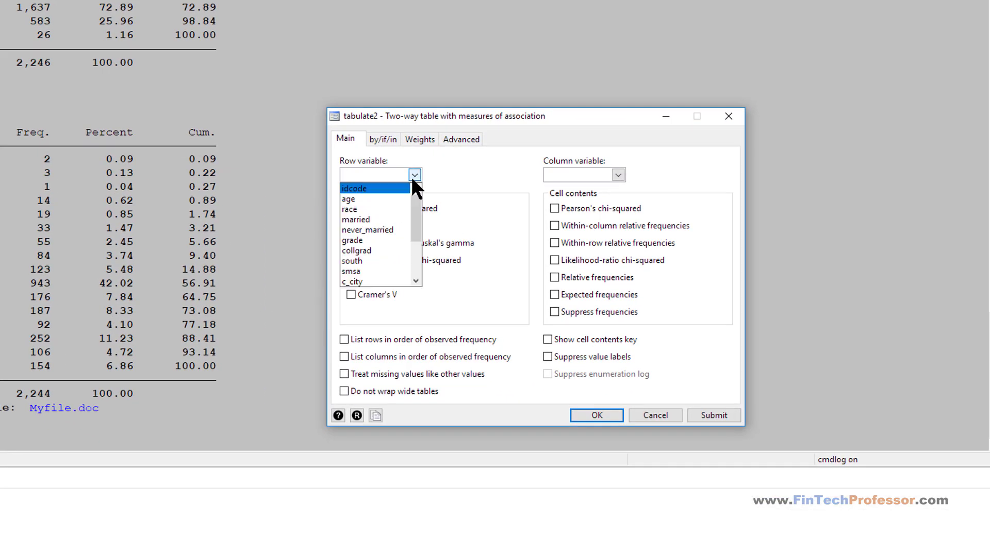
{"action": "left_click", "coordinate": [351, 198]}
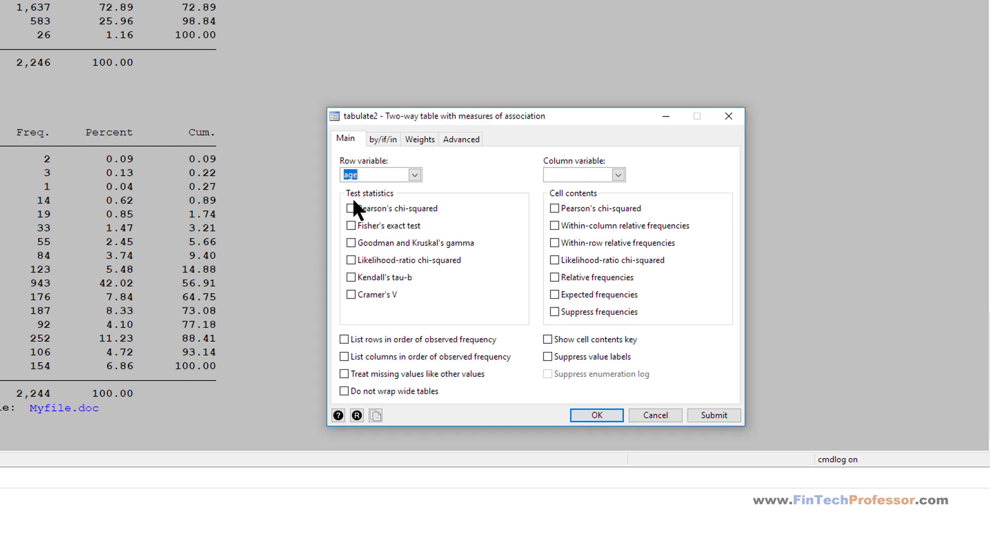
{"action": "left_click", "coordinate": [618, 175]}
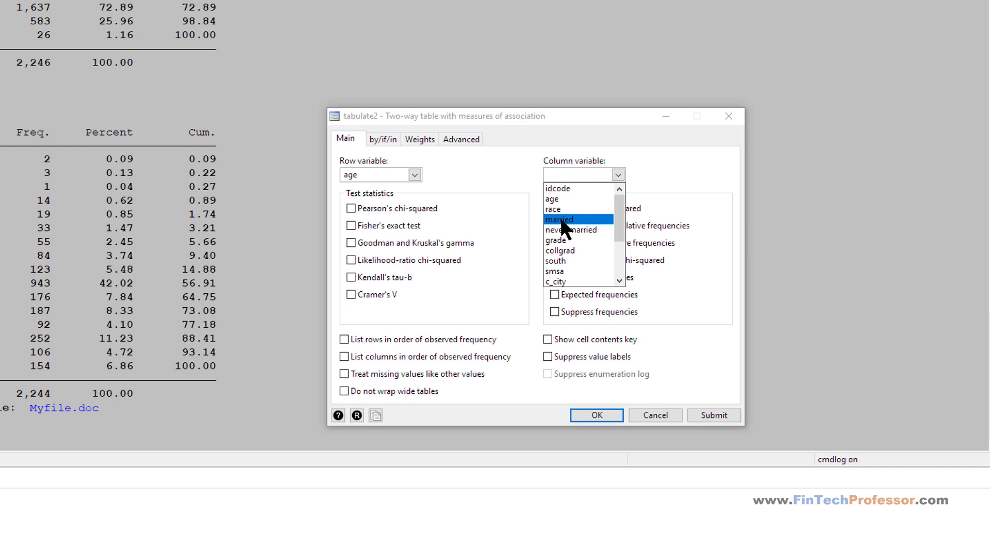
{"action": "left_click", "coordinate": [561, 220]}
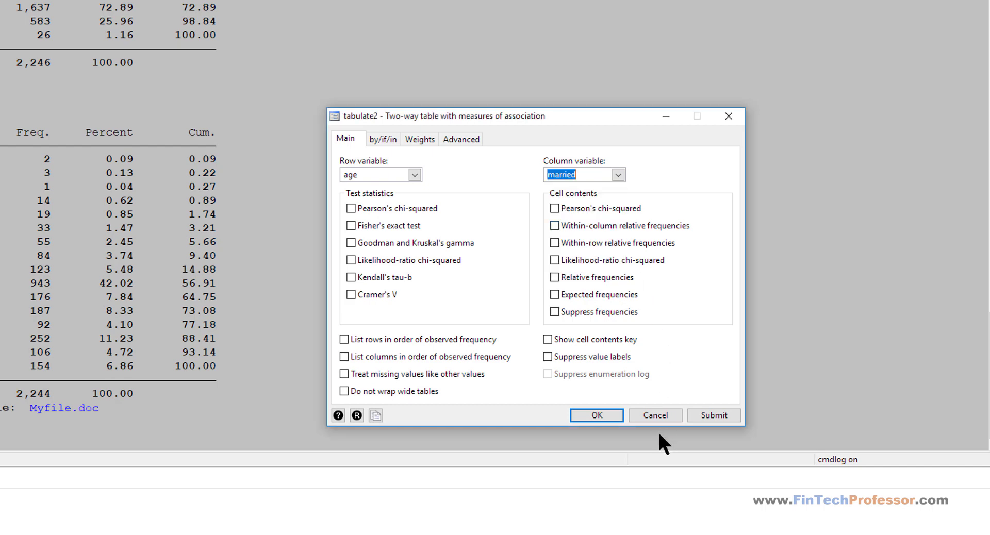
{"action": "left_click", "coordinate": [714, 415]}
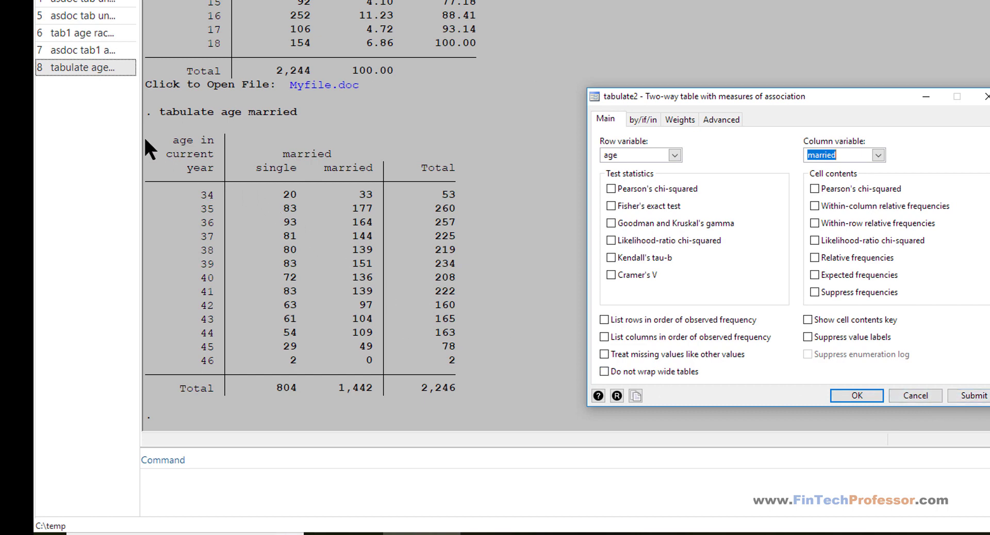
- Reuse the tabulate command to export the age by married table to Word by running "asdoc tabulate age married, replace"
{"action": "left_click", "coordinate": [66, 68]}
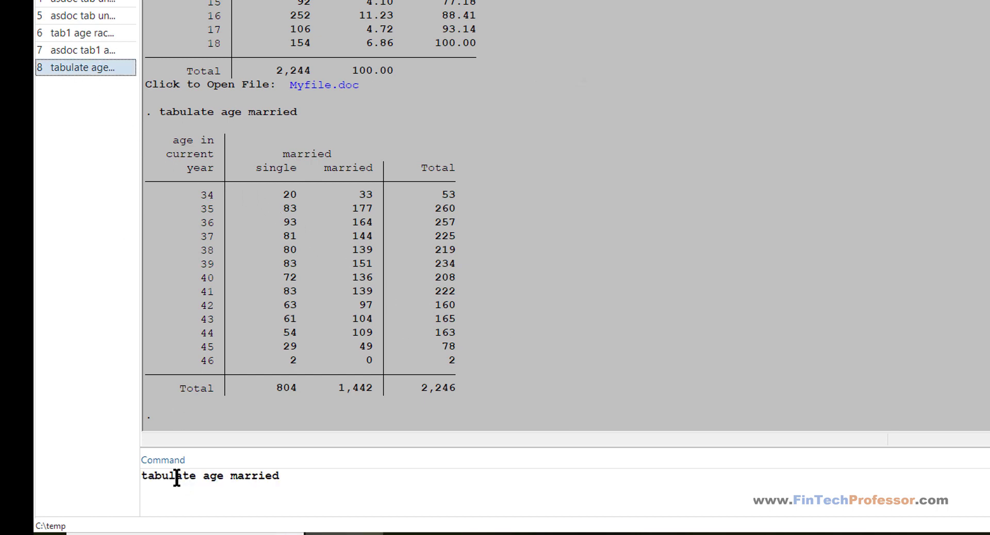
{"action": "left_click", "coordinate": [144, 474]}
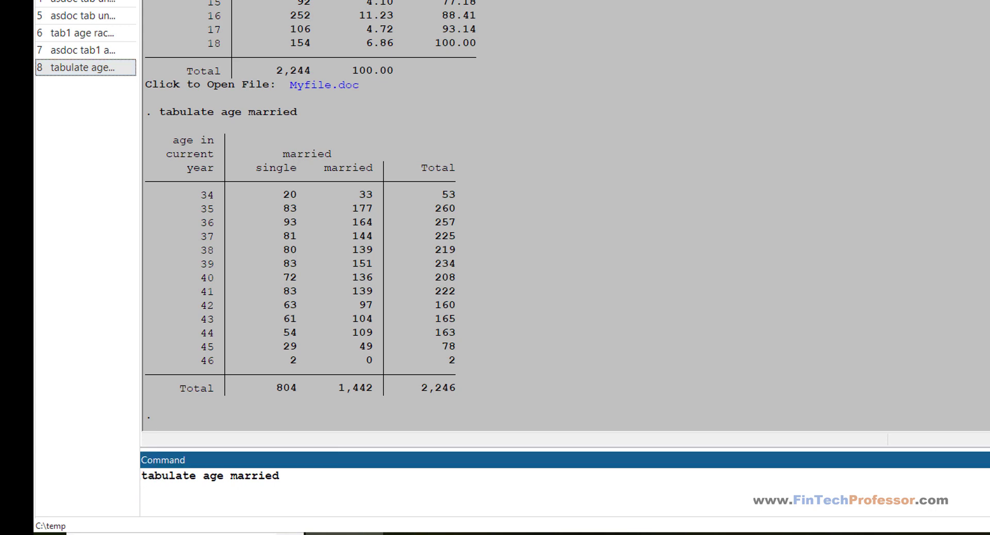
{"action": "type", "text": "asdoc"}
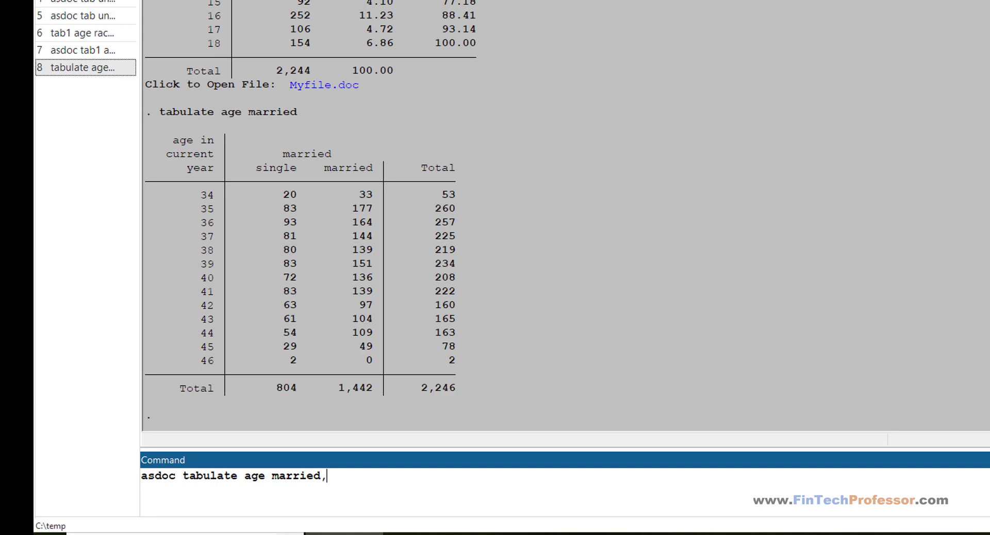
{"action": "type", "text": "  replace"}
{"action": "key", "text": "Return"}
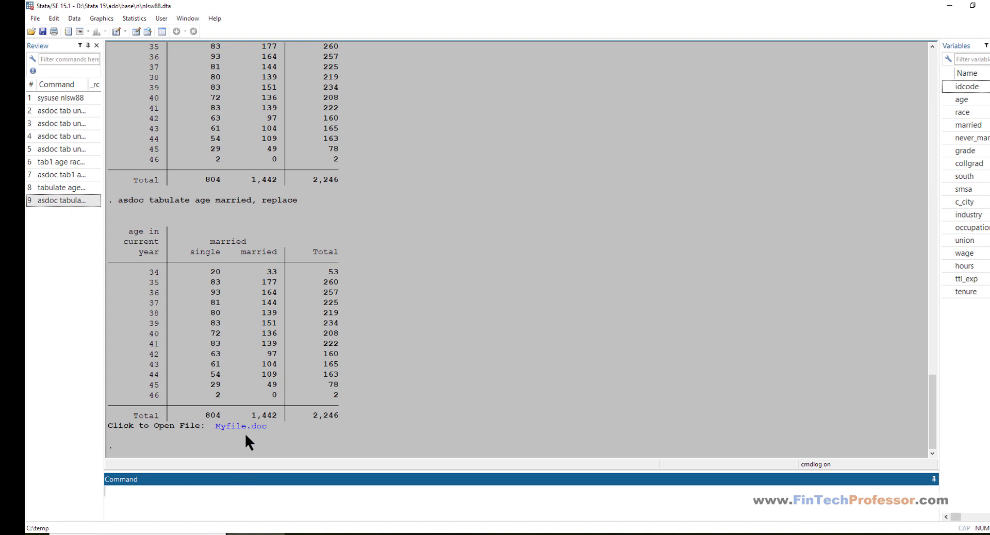
- Open the exported Myfile.doc in Word, examine the age by married frequencies, and close it without saving
{"action": "left_click", "coordinate": [250, 427]}
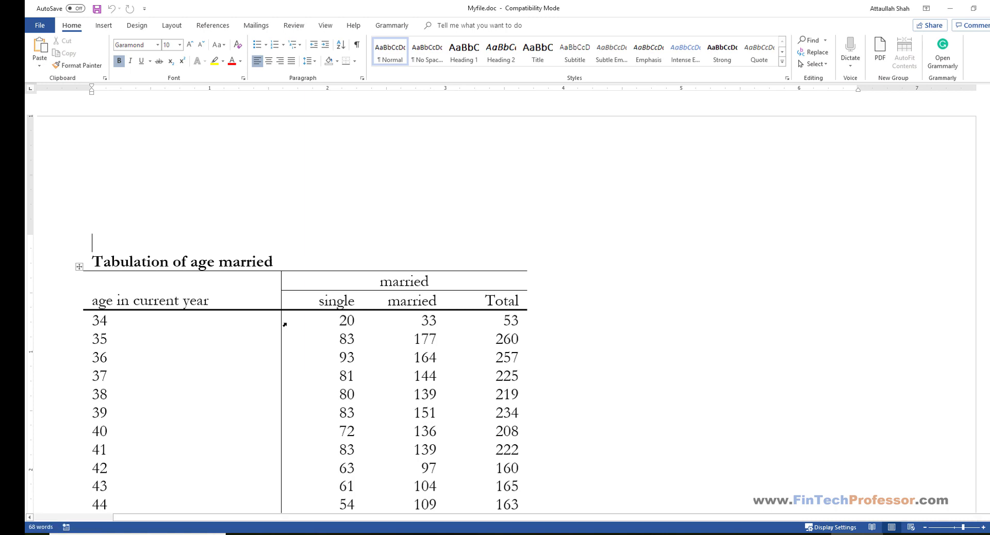
{"action": "scroll", "coordinate": [389, 313], "scroll_direction": "down", "scroll_amount": 2}
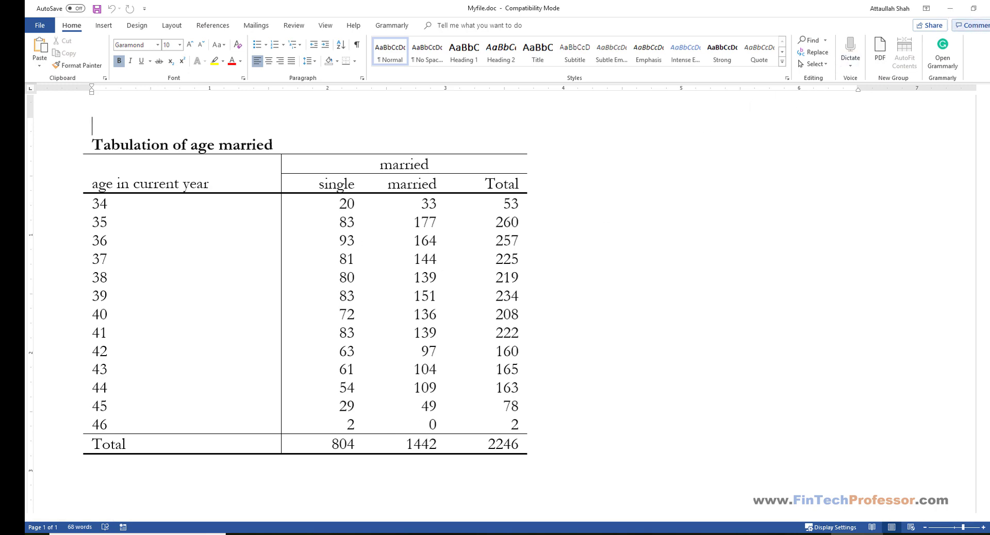
{"action": "left_click", "coordinate": [982, 8]}
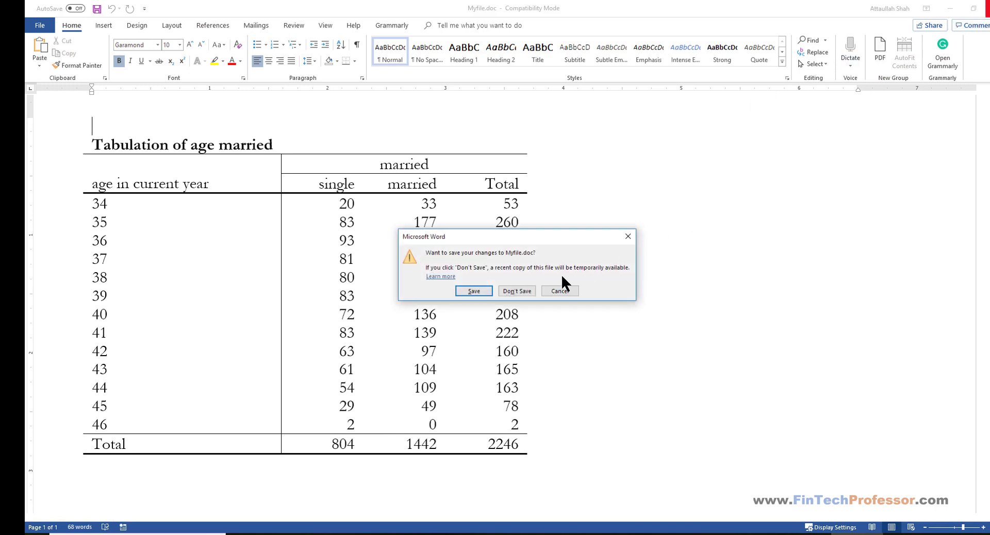
{"action": "left_click", "coordinate": [531, 288]}
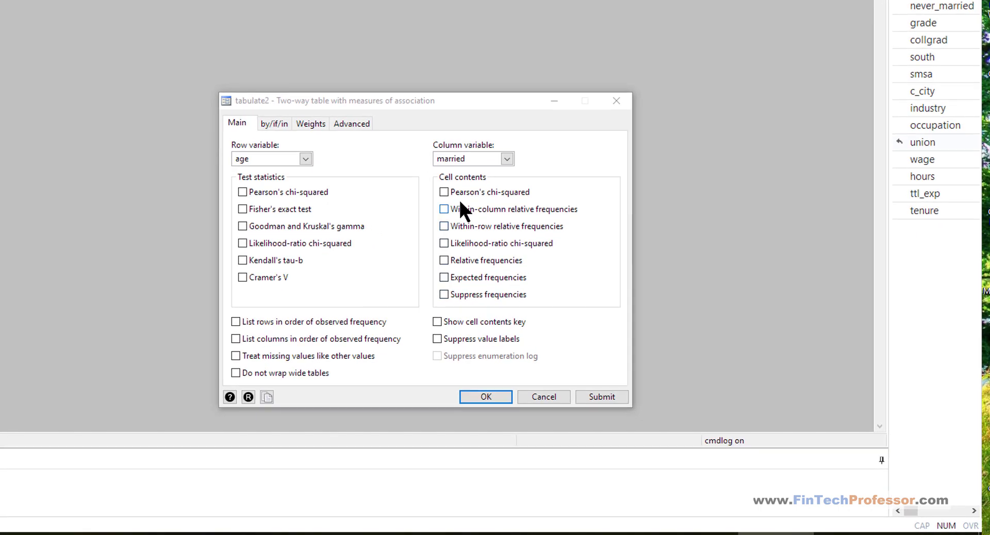
- Produce the age by married table in Stata with within-row relative frequencies and export it with "asdoc tabulate age married, row replace"
{"action": "left_click", "coordinate": [444, 226]}
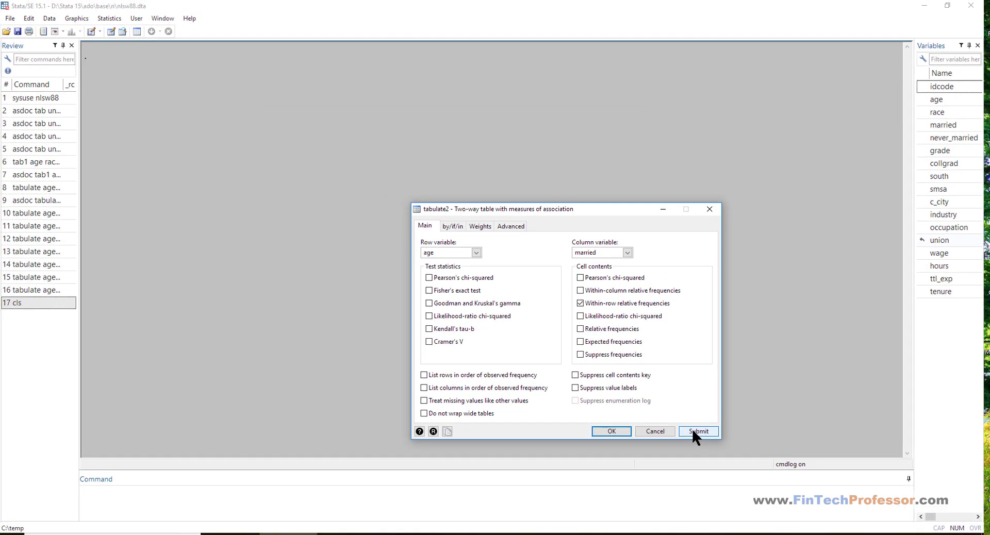
{"action": "left_click", "coordinate": [692, 431]}
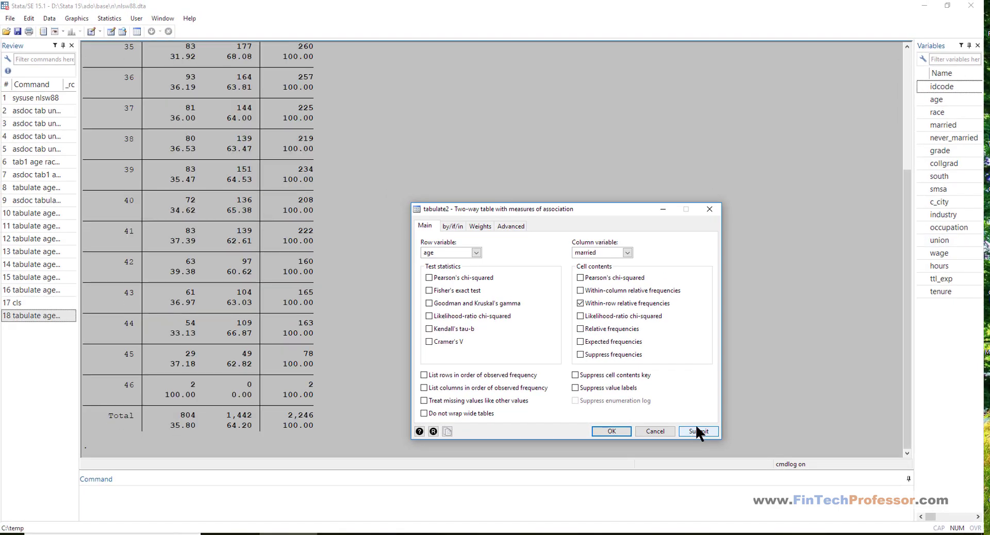
{"action": "left_click", "coordinate": [23, 314]}
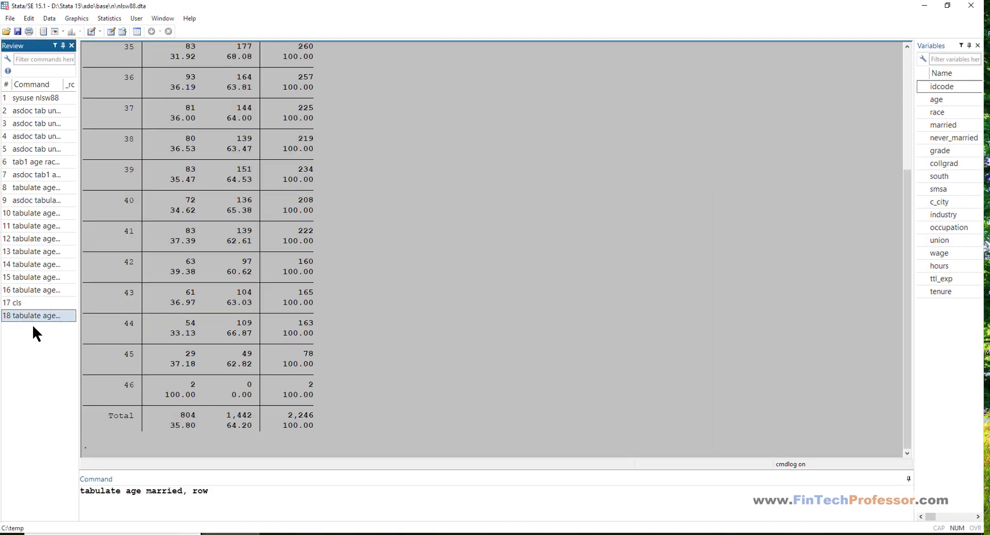
{"action": "left_click", "coordinate": [82, 489]}
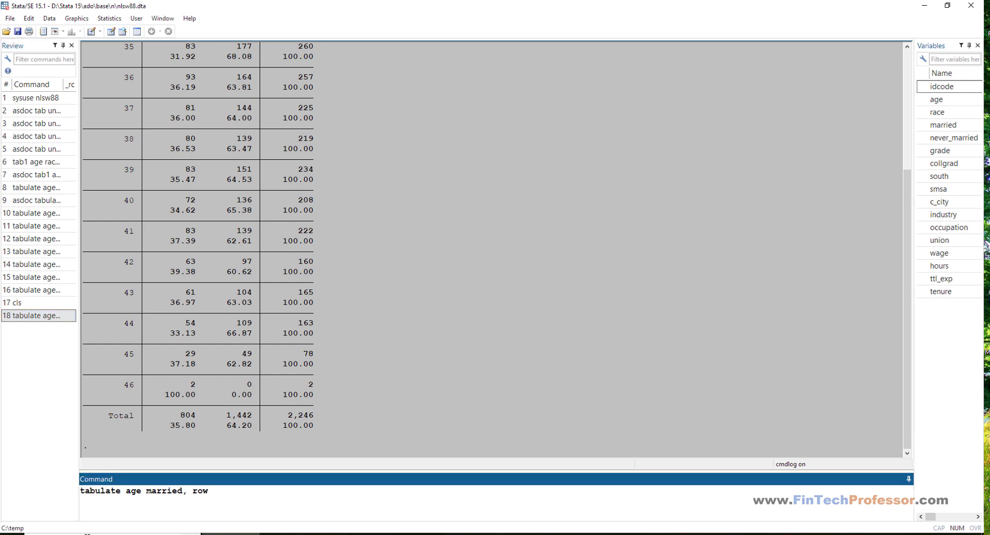
{"action": "type", "text": "asdoc"}
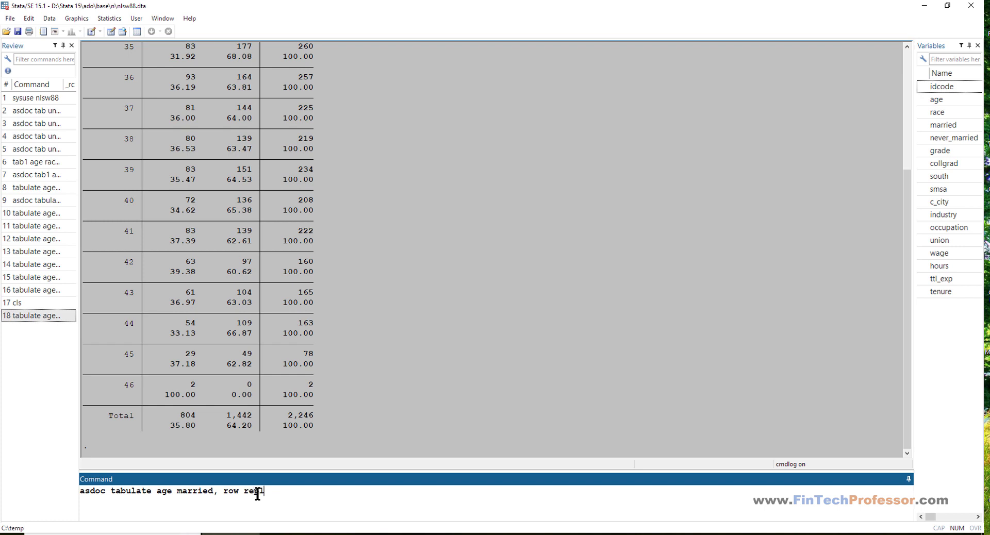
{"action": "key", "text": "Return"}
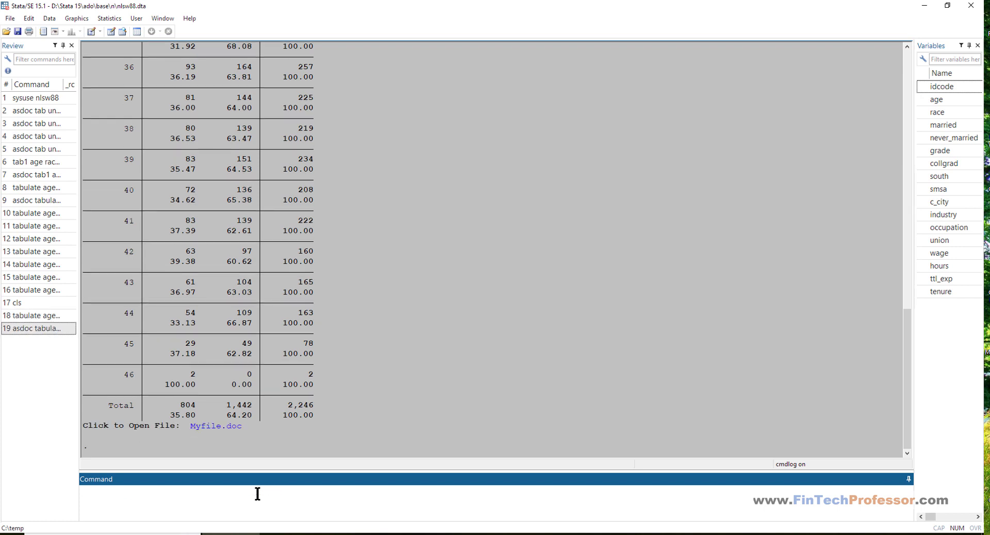
- Open Myfile.doc in Word, examine the row percentages down to the note under the table, and close it without saving
{"action": "left_click", "coordinate": [216, 426]}
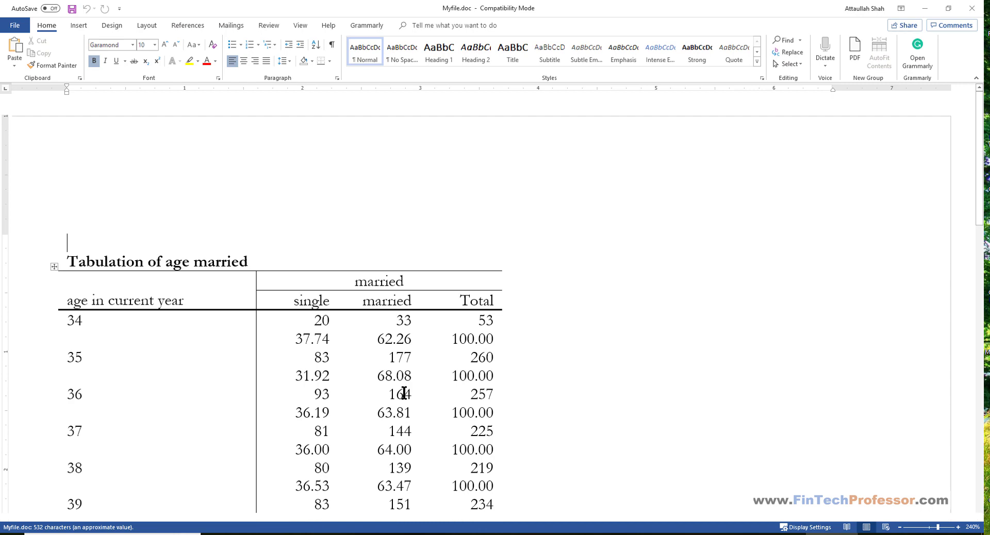
{"action": "scroll", "coordinate": [403, 392], "scroll_direction": "down", "scroll_amount": 2}
{"action": "scroll", "coordinate": [404, 391], "scroll_direction": "down", "scroll_amount": 5}
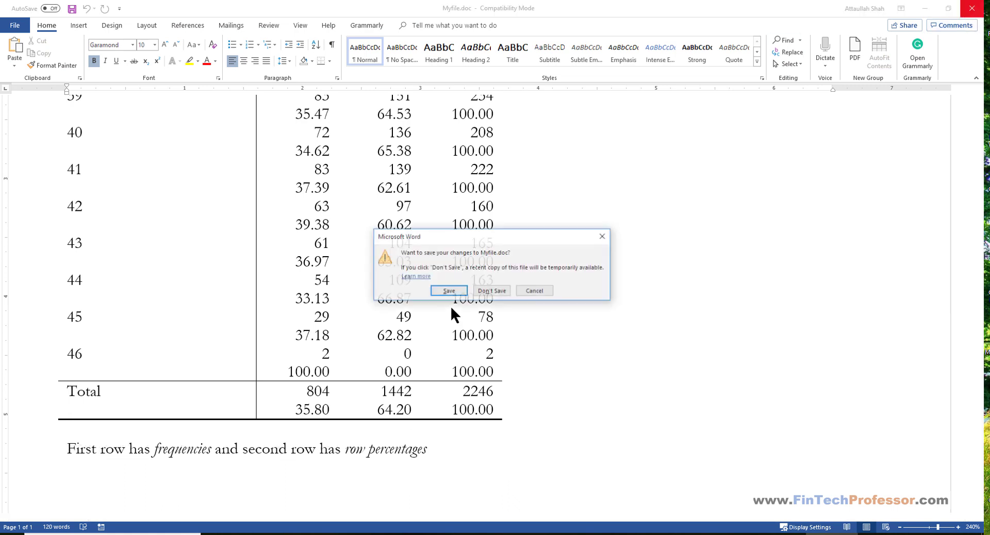
{"action": "left_click", "coordinate": [487, 292]}
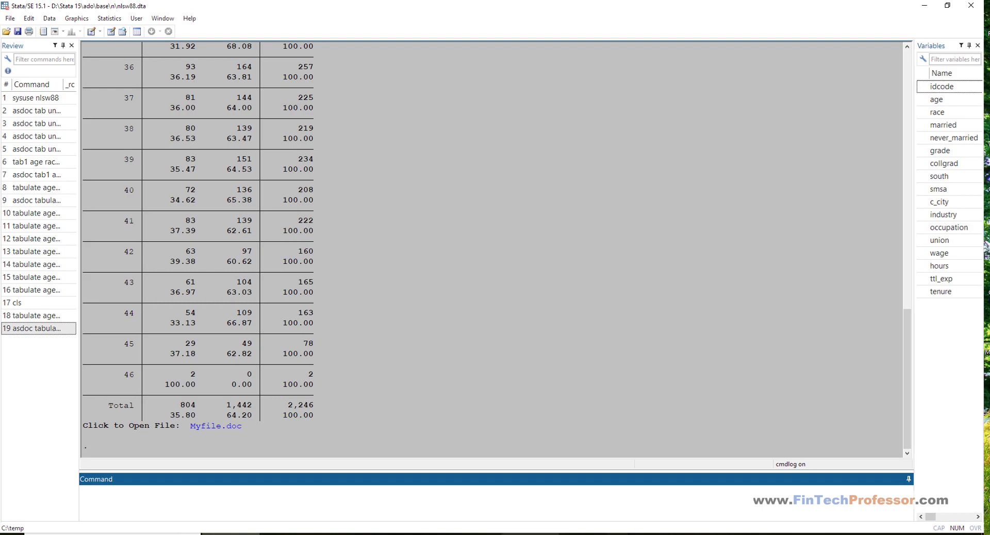
- Produce the age by married table in Stata with within-column relative frequencies instead of within-row ones
{"action": "left_click", "coordinate": [247, 534]}
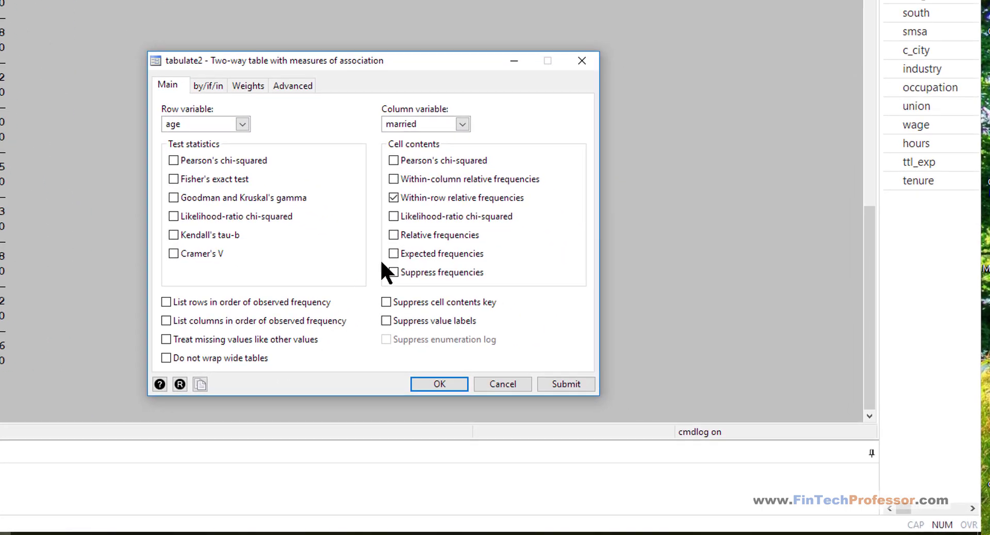
{"action": "left_click", "coordinate": [392, 178]}
{"action": "left_click", "coordinate": [556, 384]}
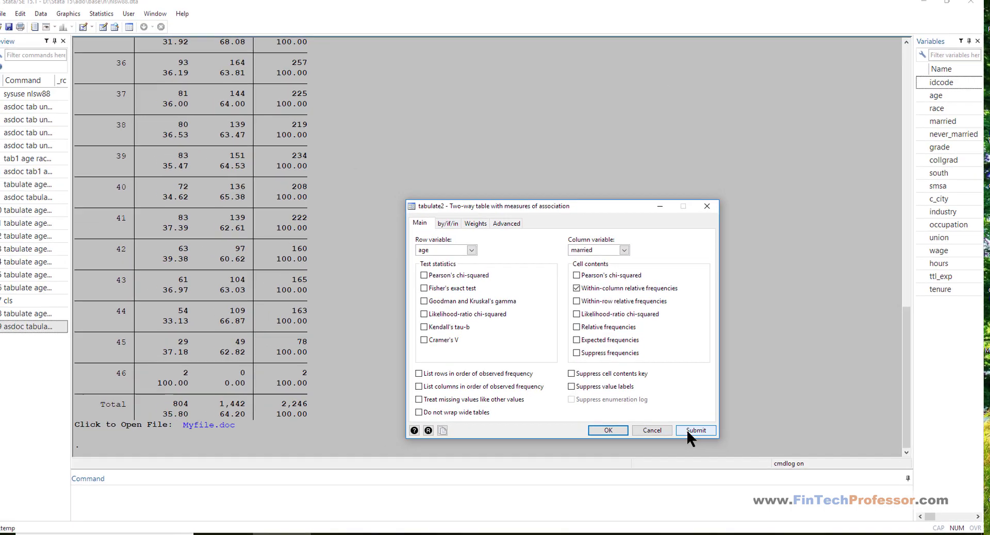
- Reuse the latest tabulate command to export the column percentages by running "asdoc tabulate age married, column replace"
{"action": "left_click", "coordinate": [34, 342]}
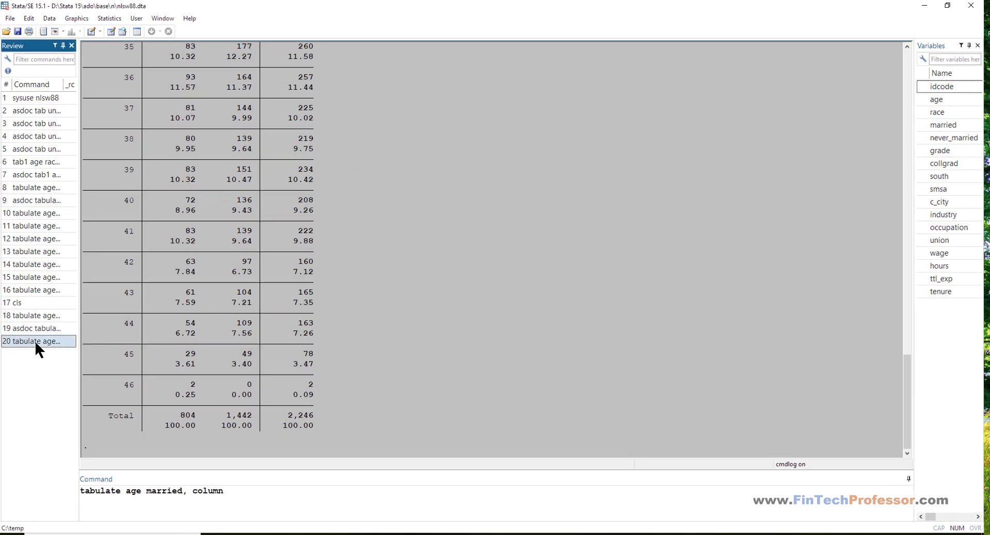
{"action": "left_click", "coordinate": [81, 490]}
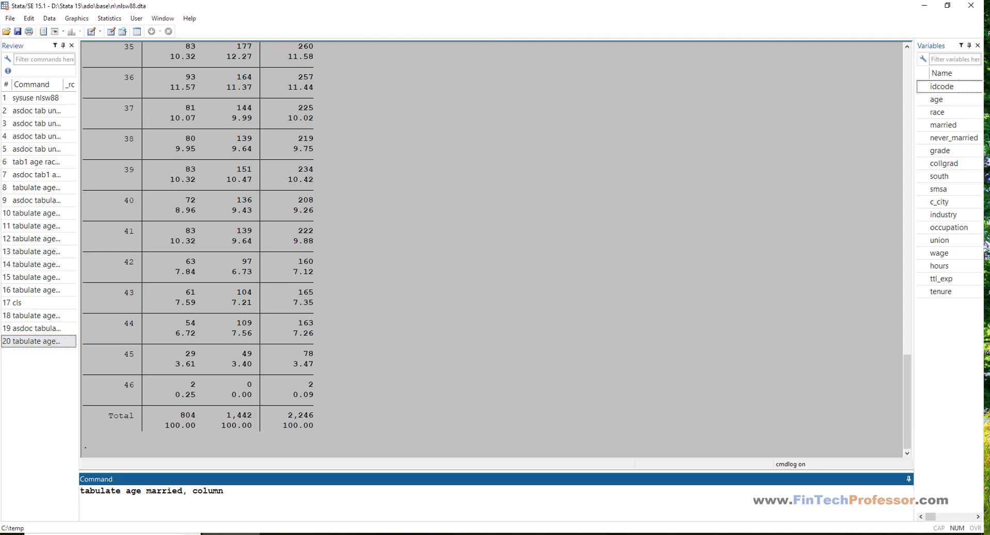
{"action": "type", "text": "asdoc"}
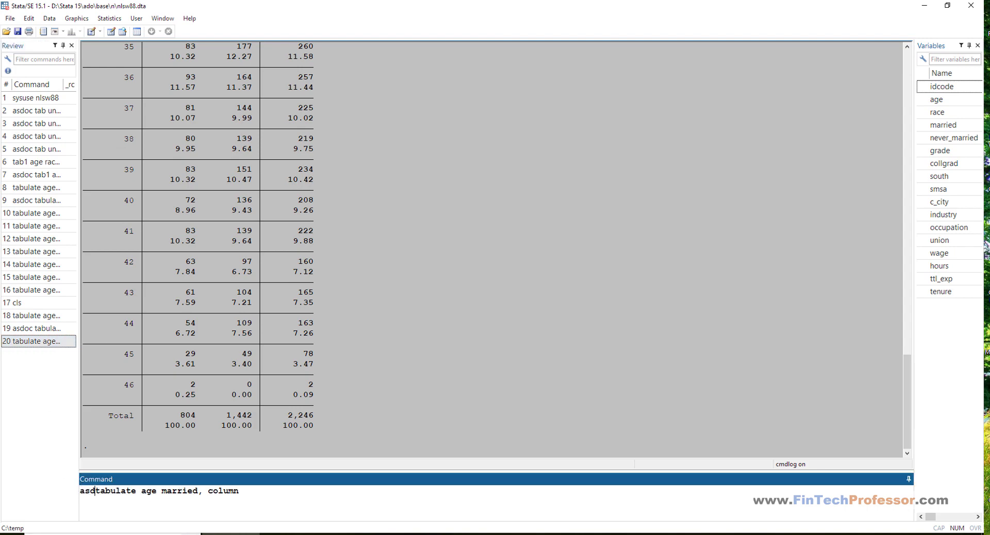
{"action": "key", "text": "End"}
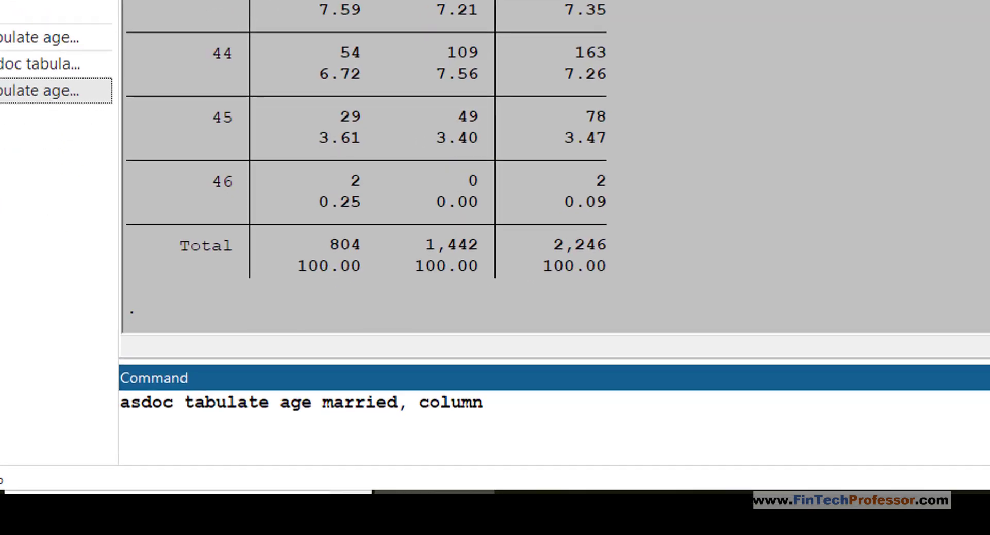
{"action": "type", "text": "replace"}
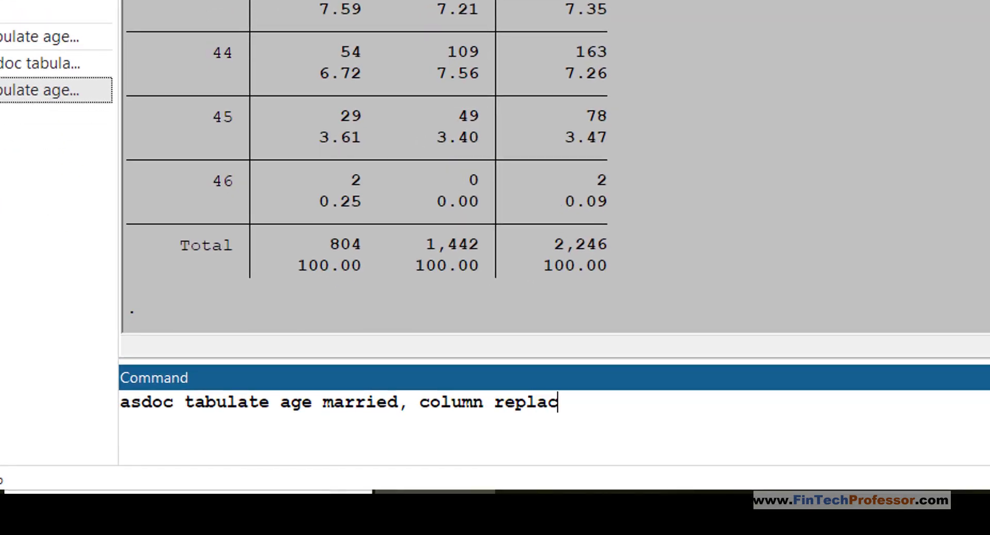
{"action": "key", "text": "Return"}
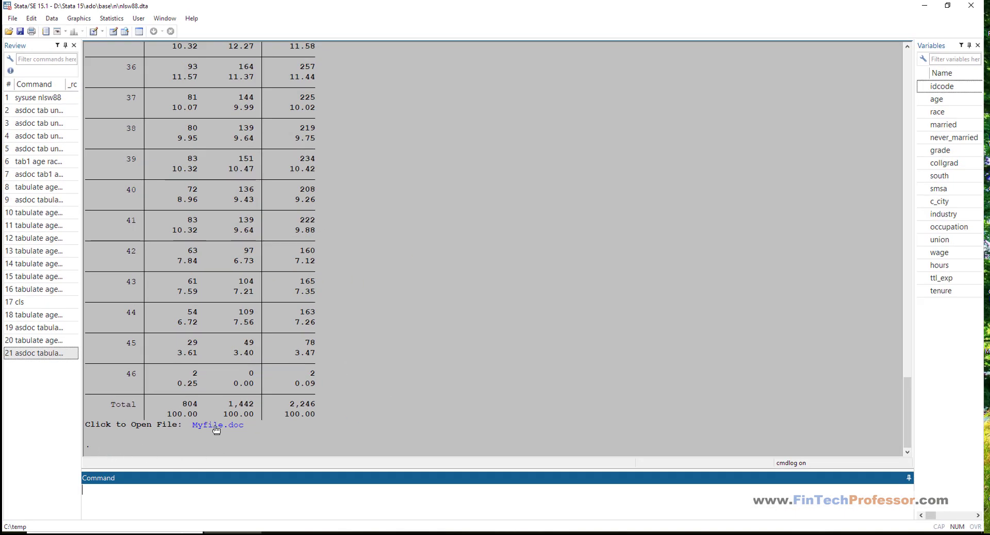
- Open Myfile.doc in Word, examine the column percentages and the note under the table, and close it without saving
{"action": "left_click", "coordinate": [218, 424]}
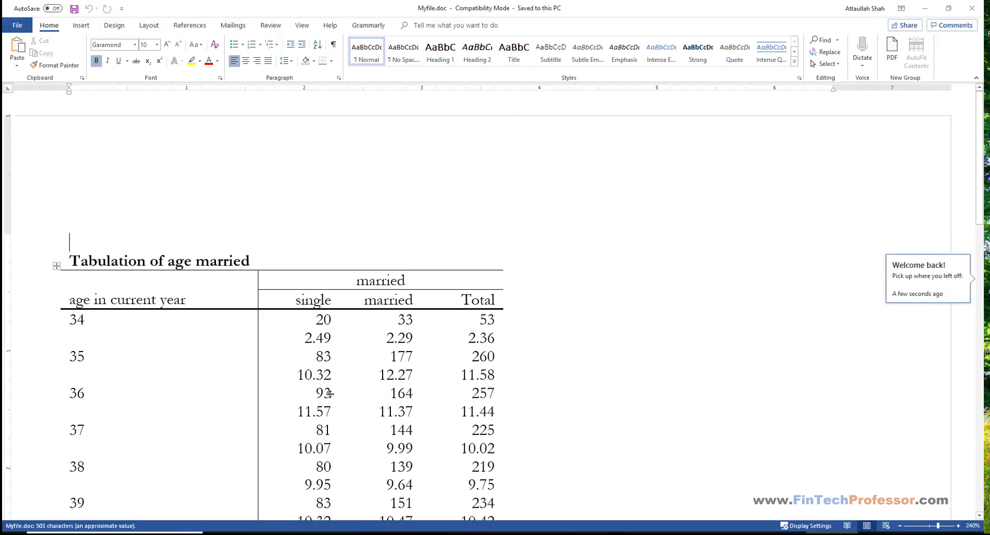
{"action": "scroll", "coordinate": [327, 387], "scroll_direction": "down", "scroll_amount": 5}
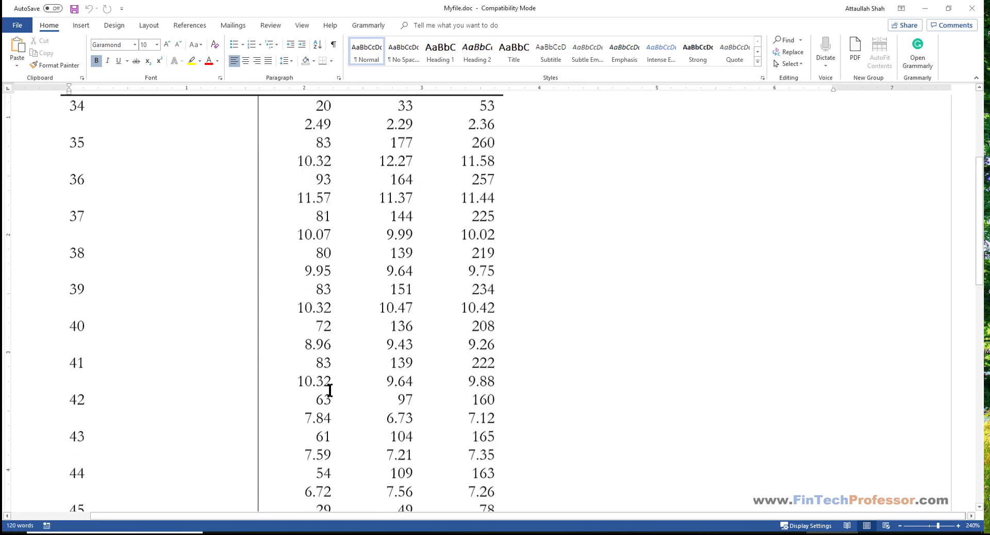
{"action": "scroll", "coordinate": [329, 390], "scroll_direction": "down", "scroll_amount": 6}
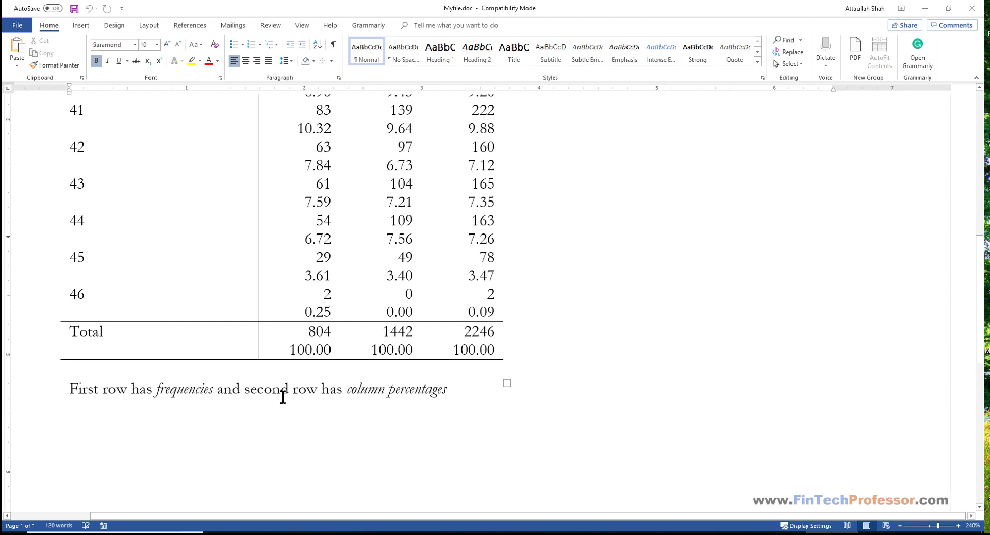
{"action": "left_click", "coordinate": [972, 8]}
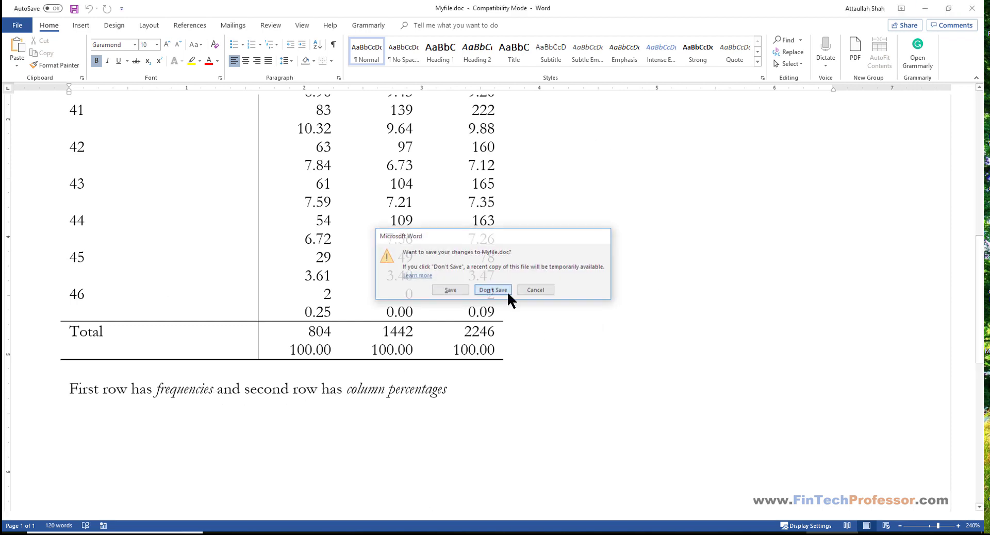
{"action": "left_click", "coordinate": [503, 290]}
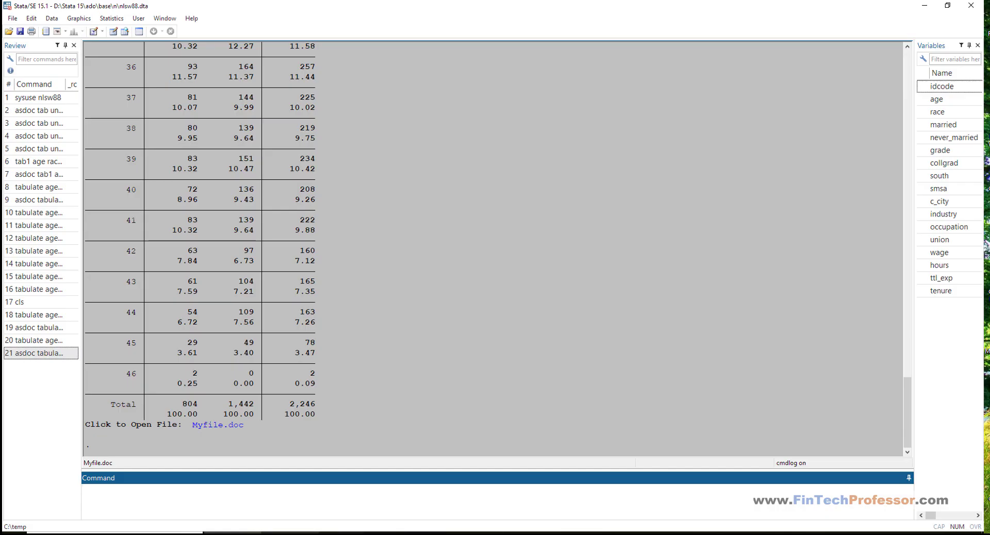
- Produce the age by married table in Stata with both within-column and within-row relative frequencies
{"action": "left_click", "coordinate": [290, 533]}
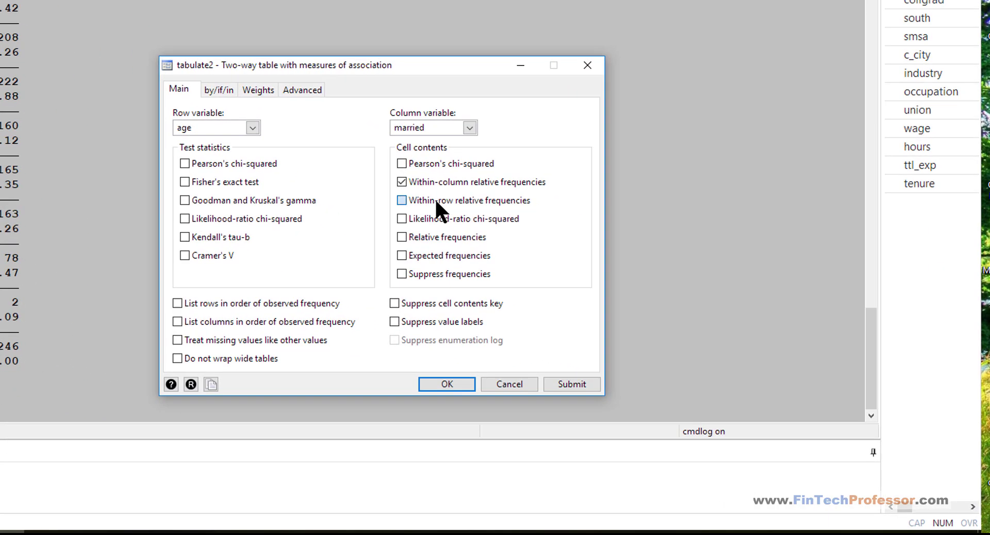
{"action": "left_click", "coordinate": [401, 200]}
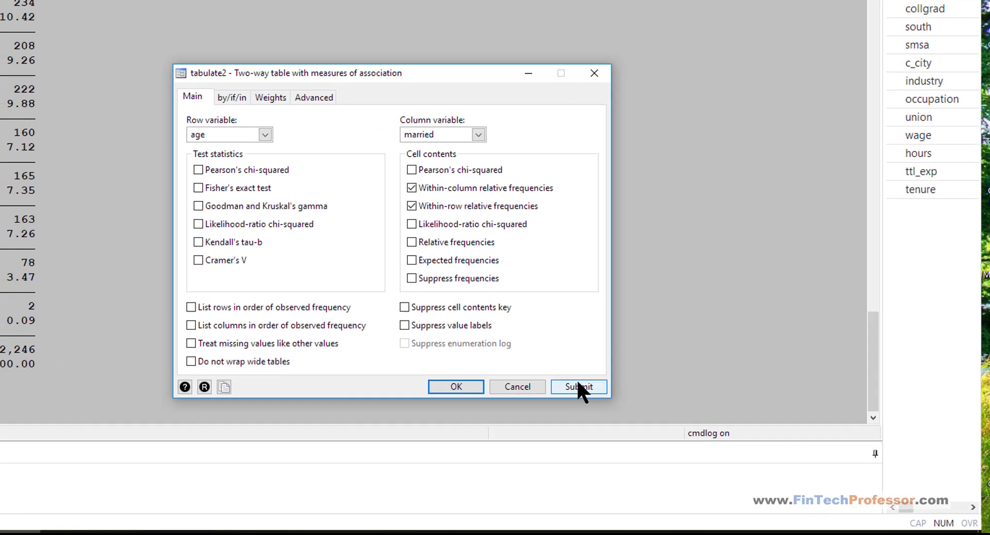
{"action": "left_click", "coordinate": [572, 384]}
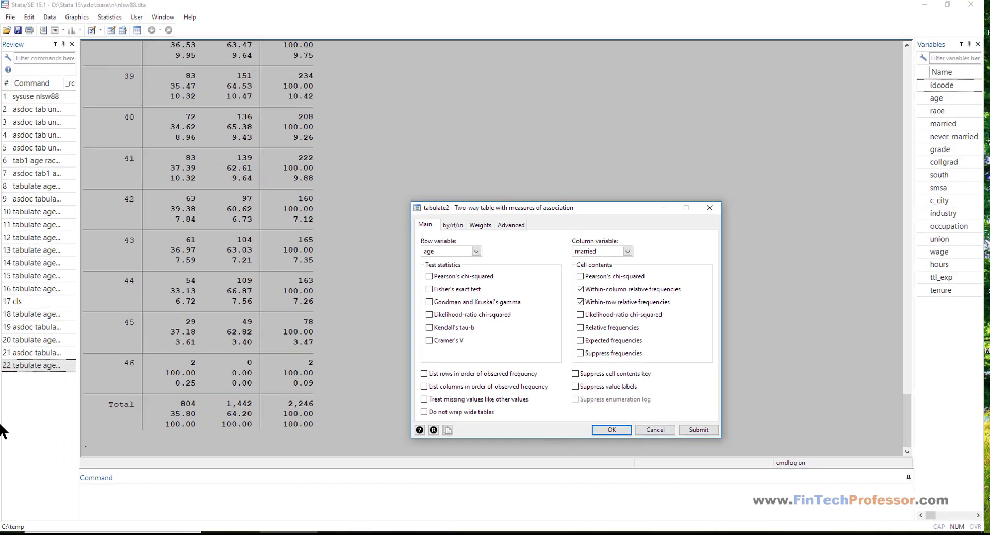
- Reuse the latest tabulate command to export both percentages by running "asdoc tabulate age married, column row replace"
{"action": "left_click", "coordinate": [28, 366]}
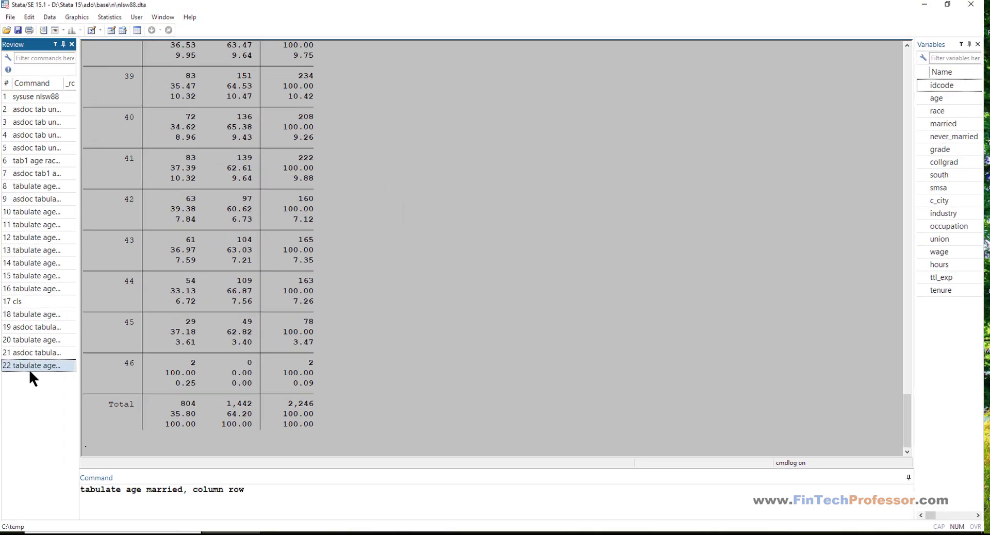
{"action": "left_click", "coordinate": [86, 488]}
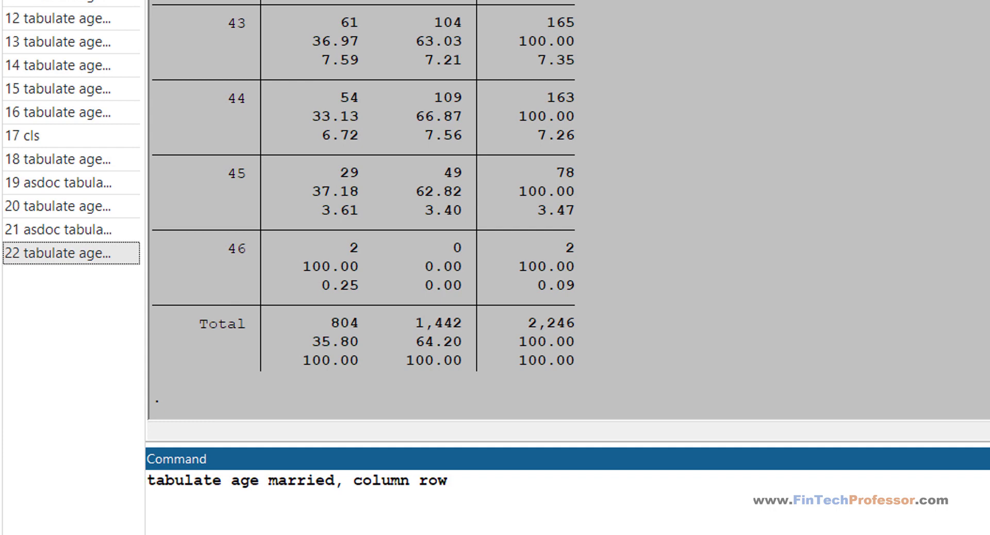
{"action": "type", "text": "asdoc "}
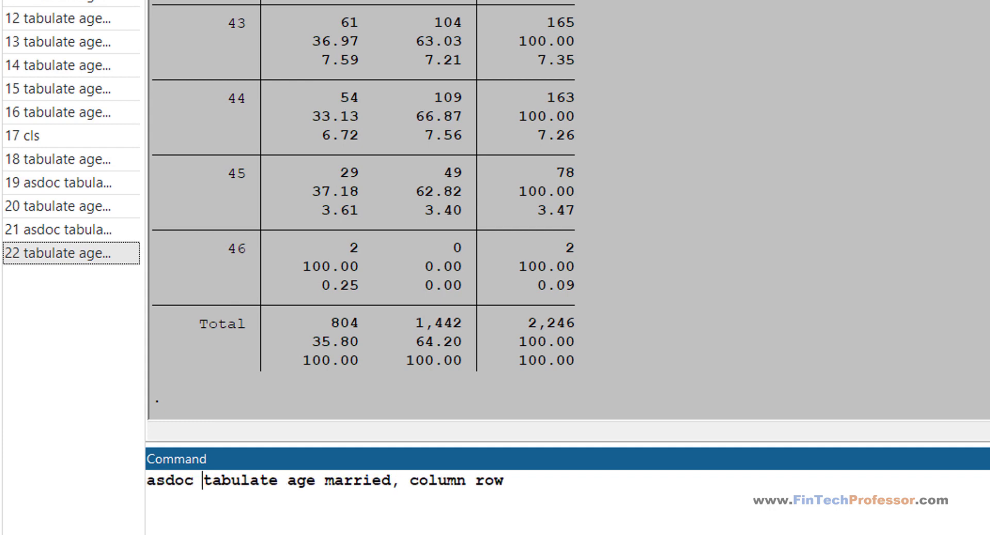
{"action": "type", "text": "replace"}
{"action": "key", "text": "Return"}
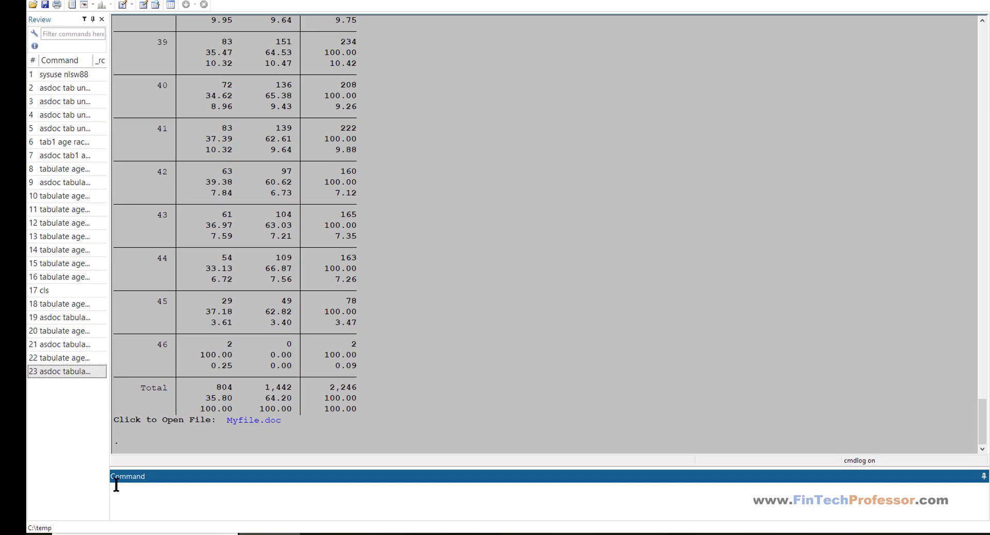
- Open Myfile.doc in Word, examine the row and column percentages and the note under the table, and close it without saving
{"action": "left_click", "coordinate": [275, 418]}
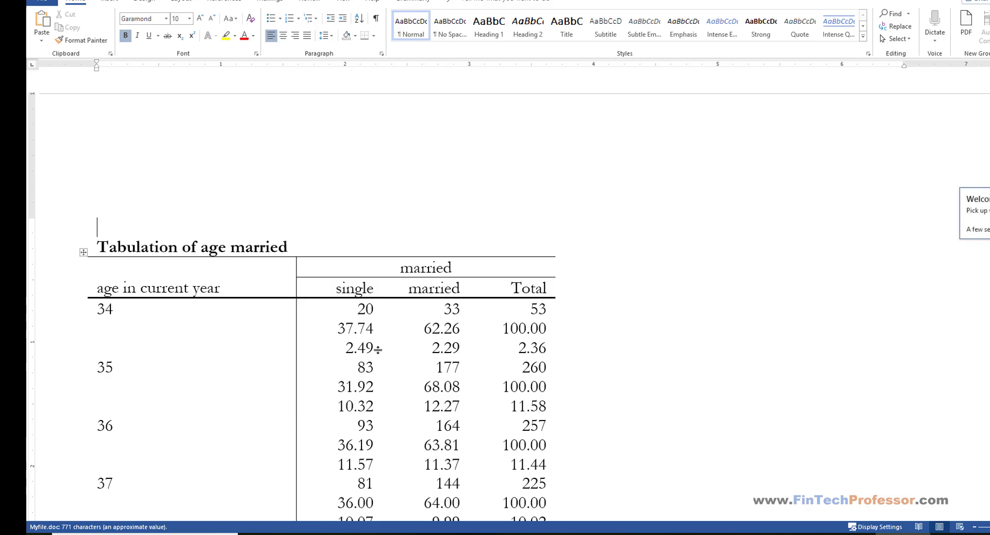
{"action": "left_click", "coordinate": [372, 353]}
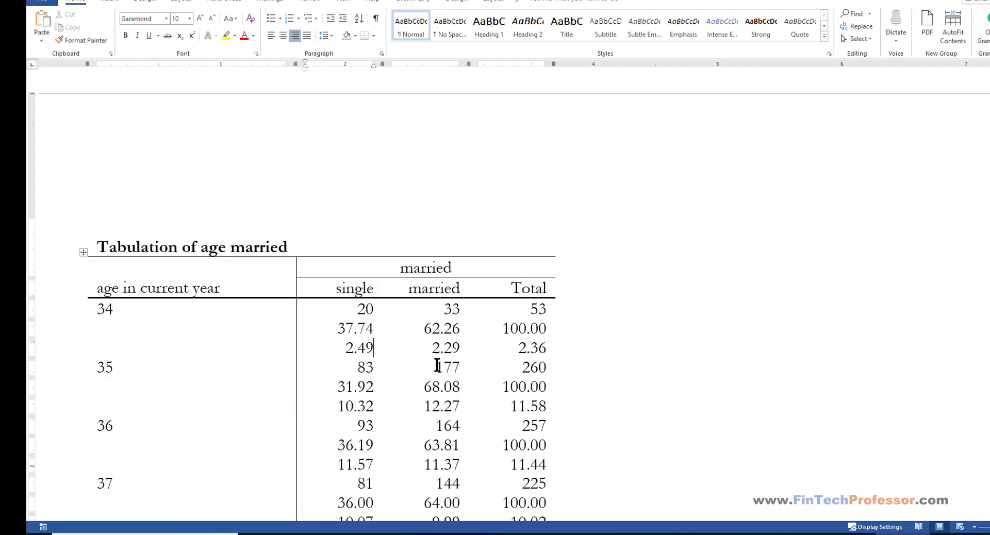
{"action": "scroll", "coordinate": [437, 366], "scroll_direction": "down", "scroll_amount": 10}
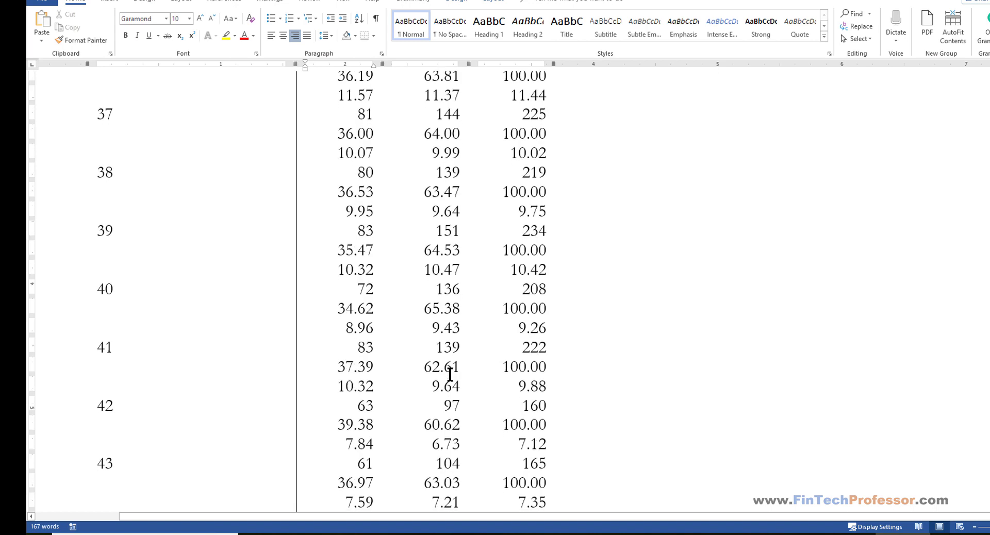
{"action": "scroll", "coordinate": [449, 375], "scroll_direction": "down", "scroll_amount": 5}
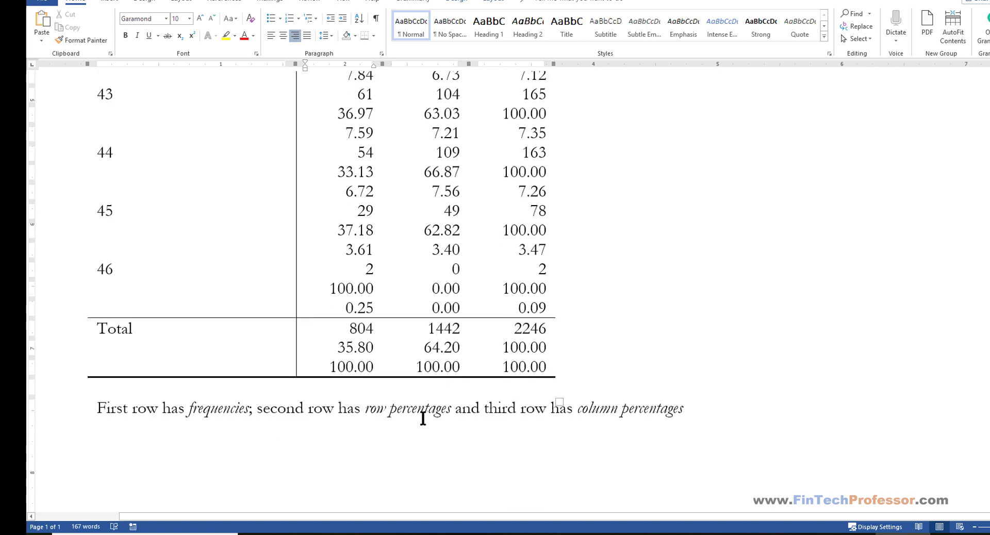
{"action": "left_click", "coordinate": [567, 477]}
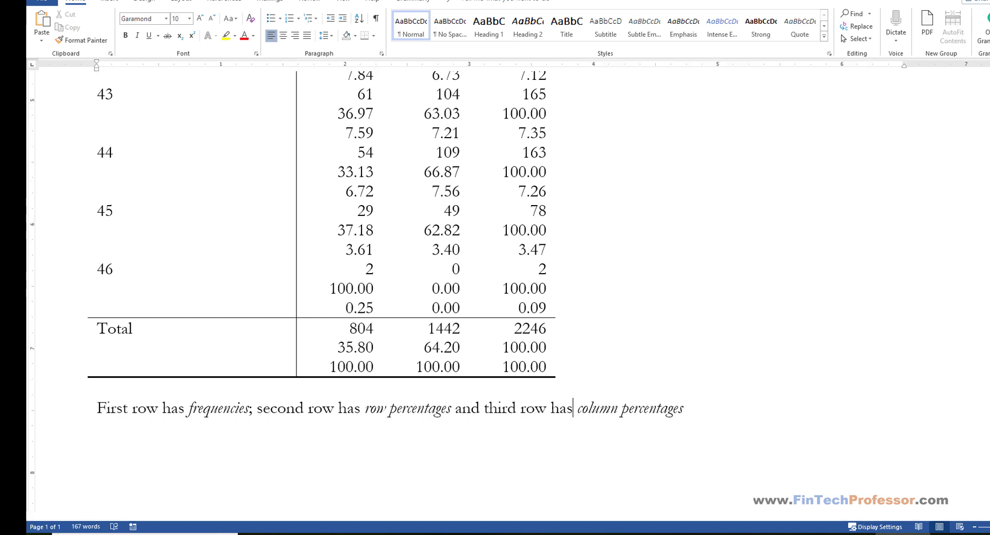
{"action": "left_click", "coordinate": [988, 1]}
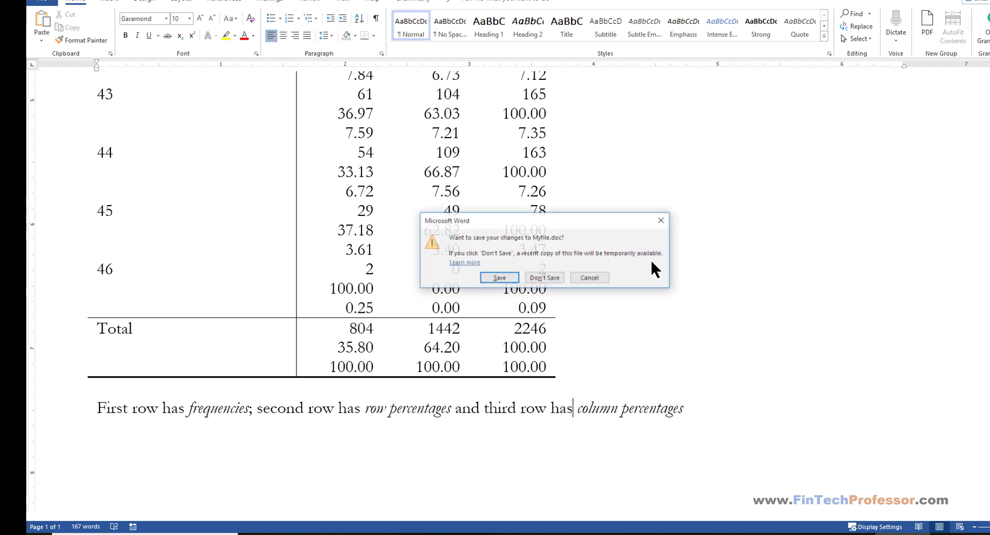
{"action": "left_click", "coordinate": [551, 279]}
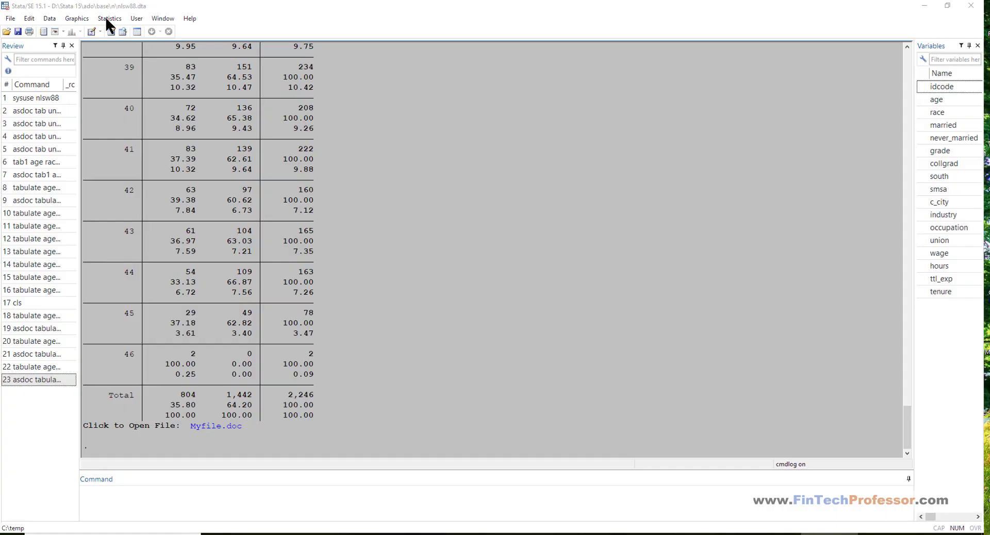
- Produce all possible two-way tables in Stata for the categorical variables age, race, married and collgrad
{"action": "left_click", "coordinate": [109, 19]}
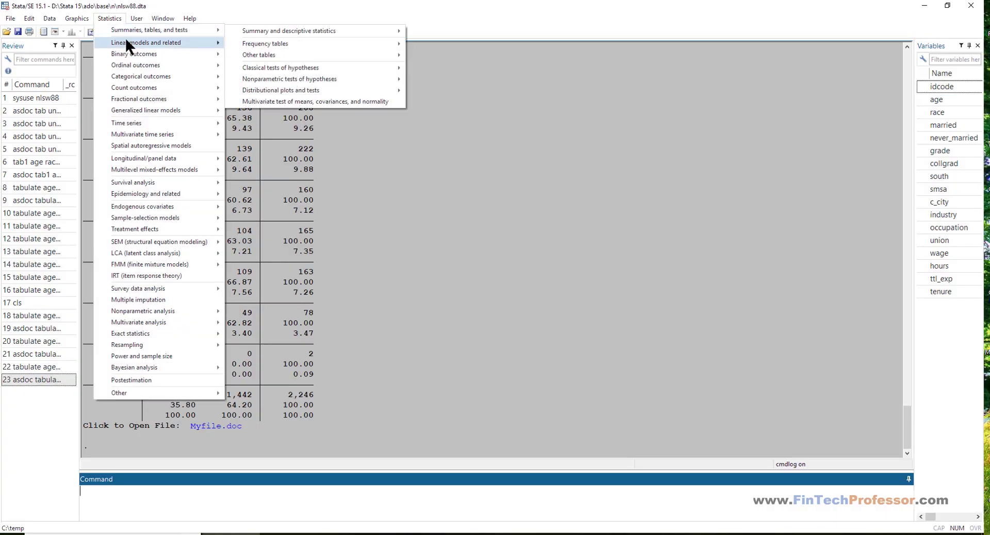
{"action": "mouse_move", "coordinate": [318, 46]}
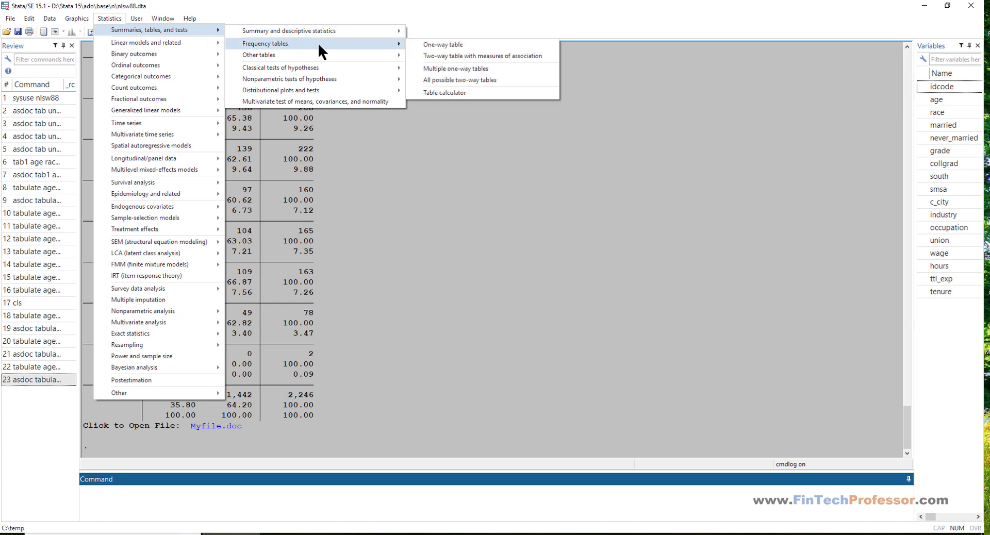
{"action": "left_click", "coordinate": [454, 80]}
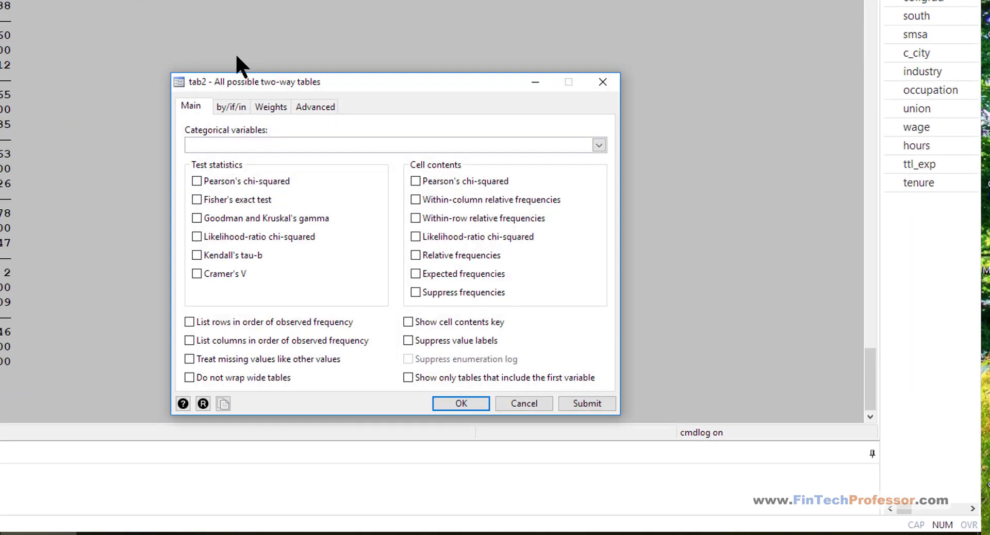
{"action": "left_click", "coordinate": [598, 145]}
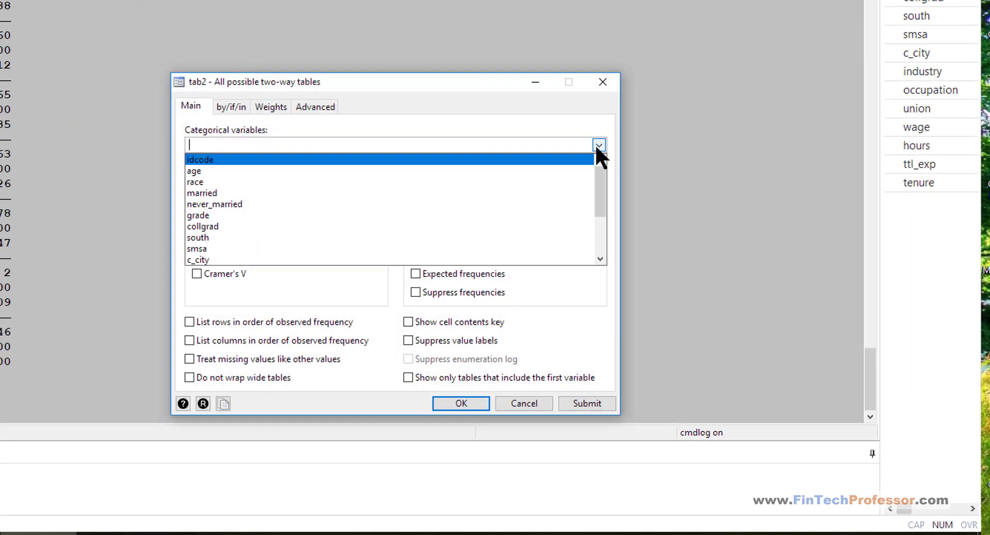
{"action": "left_click", "coordinate": [198, 170]}
{"action": "left_click", "coordinate": [202, 181]}
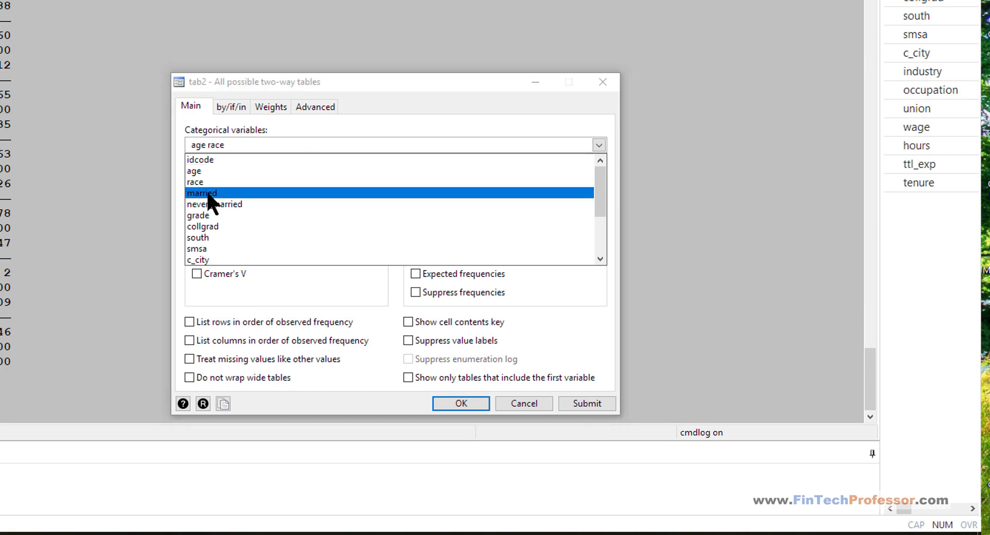
{"action": "left_click", "coordinate": [208, 195]}
{"action": "left_click", "coordinate": [214, 228]}
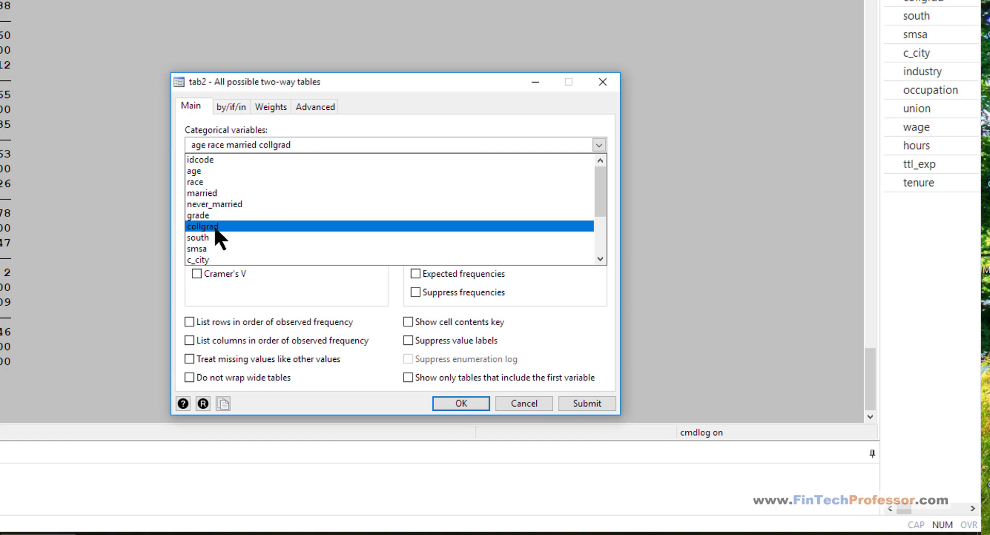
{"action": "left_click", "coordinate": [357, 83]}
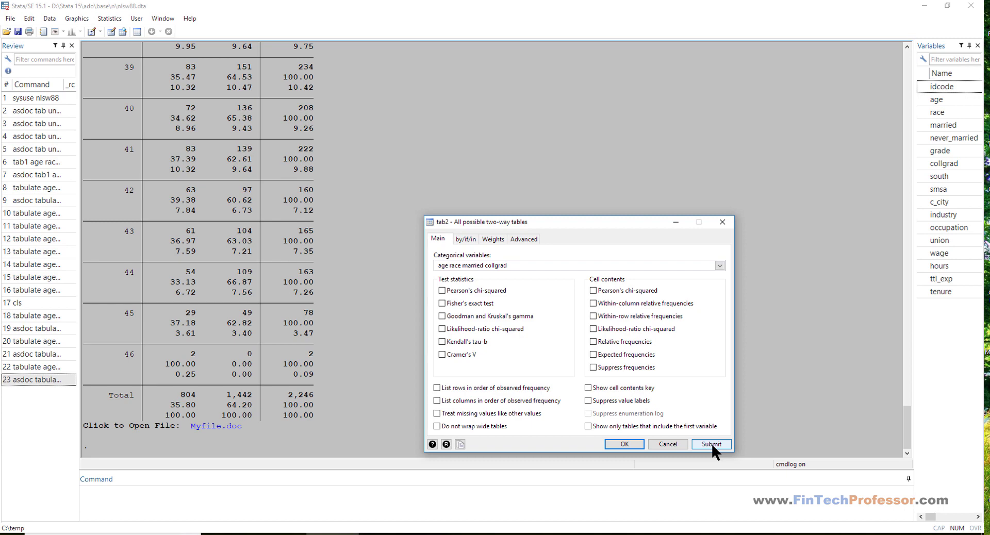
{"action": "left_click", "coordinate": [711, 444]}
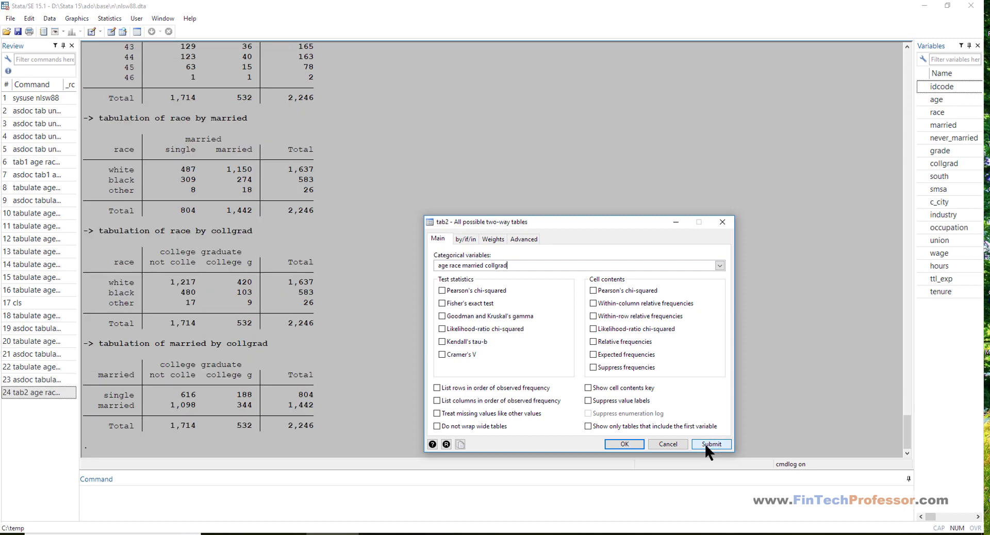
{"action": "left_click", "coordinate": [665, 444]}
- Examine the tab2 output from the age by race table through the remaining variable pairs, checking each table's heading
{"action": "scroll", "coordinate": [264, 212], "scroll_direction": "up", "scroll_amount": 5}
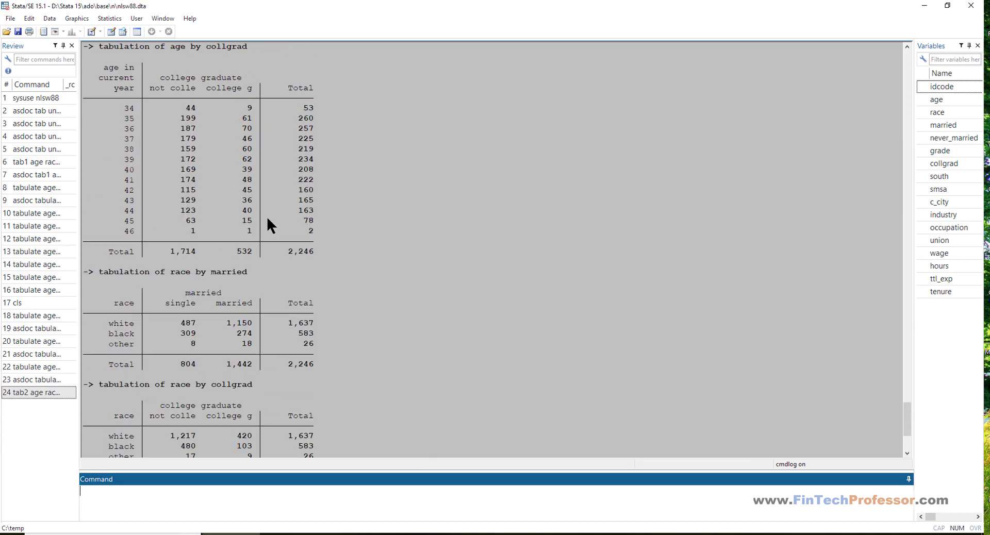
{"action": "scroll", "coordinate": [273, 223], "scroll_direction": "up", "scroll_amount": 10}
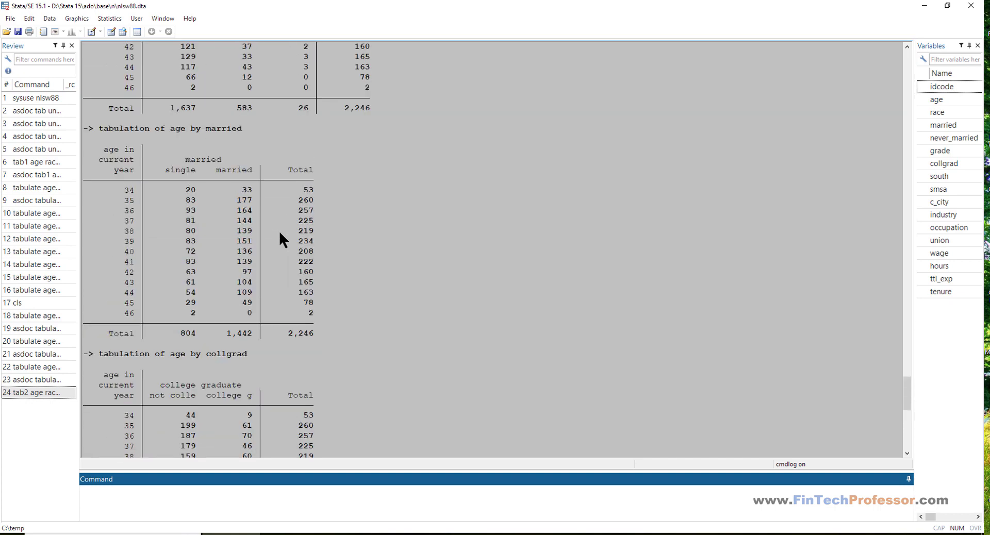
{"action": "scroll", "coordinate": [279, 231], "scroll_direction": "up", "scroll_amount": 3}
{"action": "scroll", "coordinate": [150, 243], "scroll_direction": "up", "scroll_amount": 4}
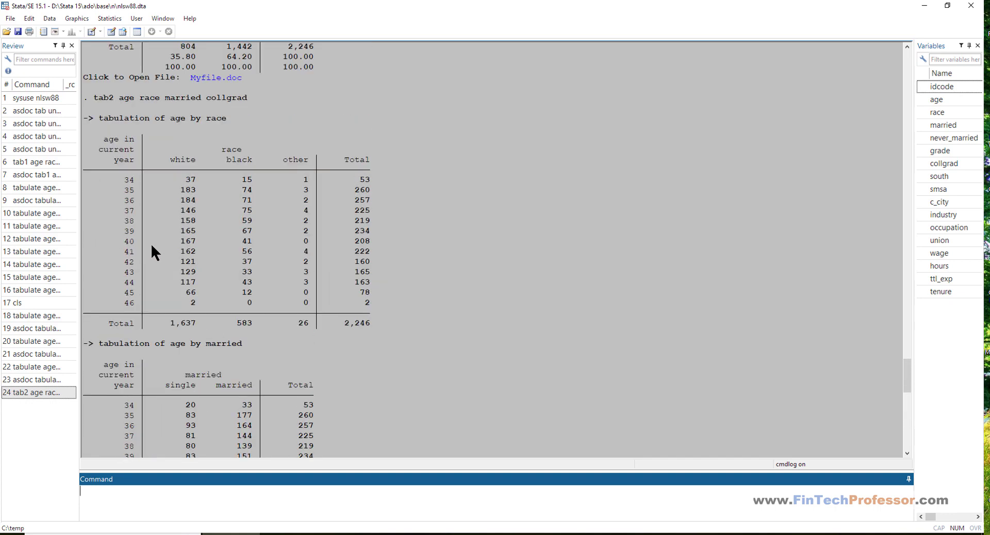
{"action": "scroll", "coordinate": [148, 164], "scroll_direction": "up", "scroll_amount": 2}
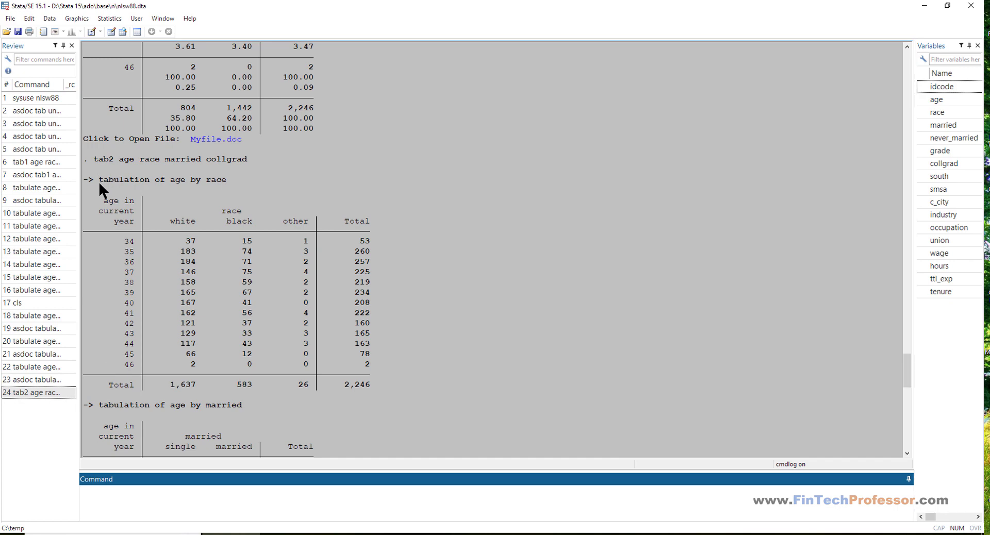
{"action": "left_click_drag", "start_coordinate": [99, 183], "coordinate": [225, 180]}
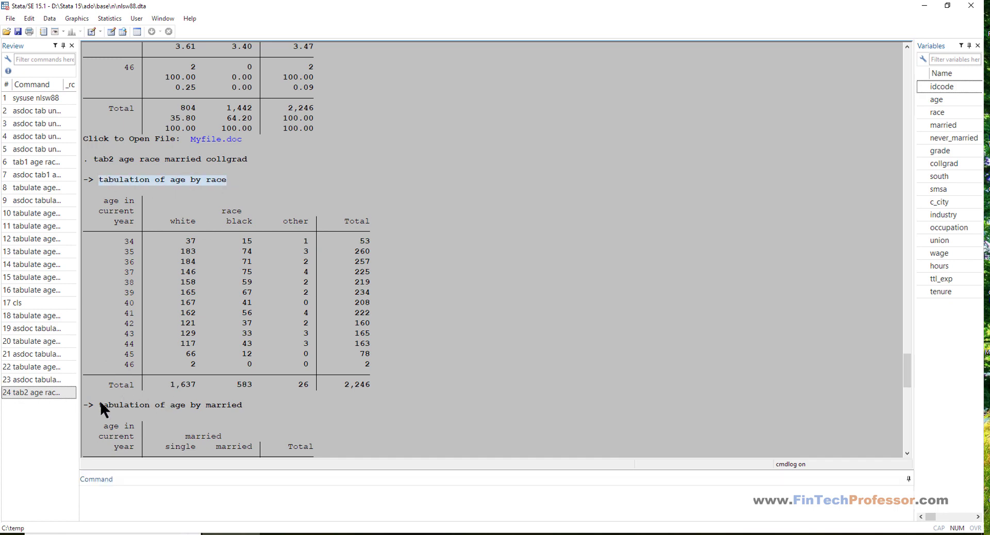
{"action": "left_click_drag", "start_coordinate": [99, 404], "coordinate": [185, 405]}
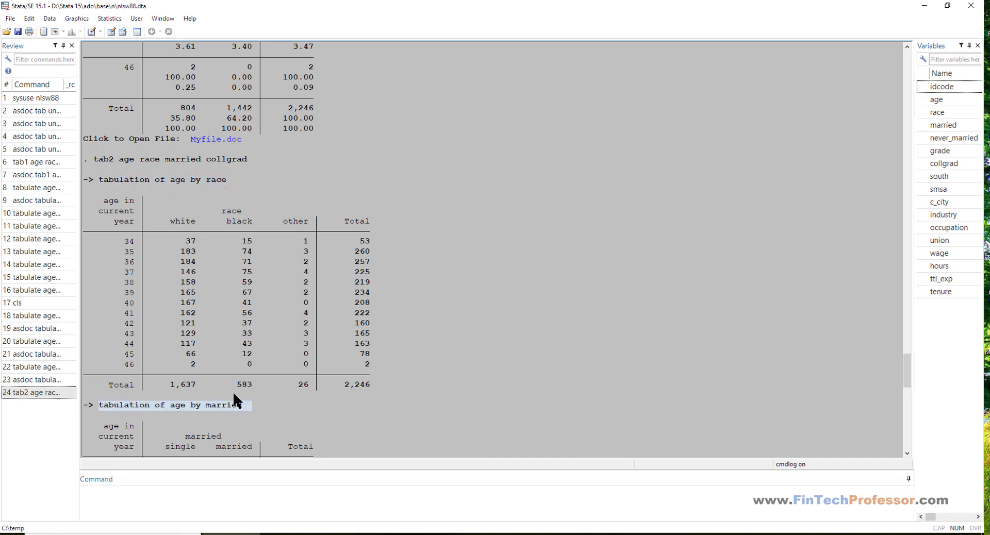
{"action": "scroll", "coordinate": [232, 387], "scroll_direction": "down", "scroll_amount": 9}
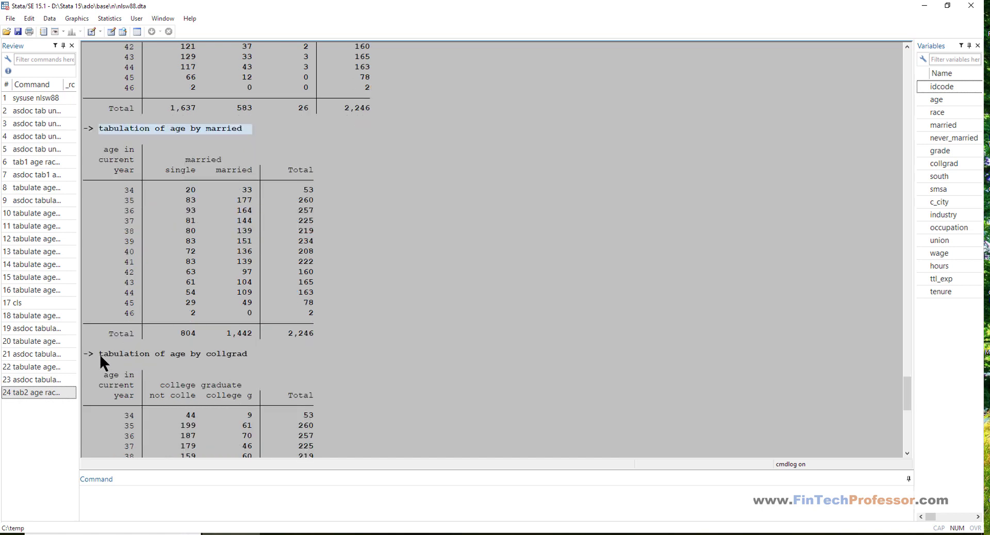
{"action": "left_click_drag", "start_coordinate": [100, 354], "coordinate": [226, 355]}
{"action": "scroll", "coordinate": [243, 354], "scroll_direction": "down", "scroll_amount": 12}
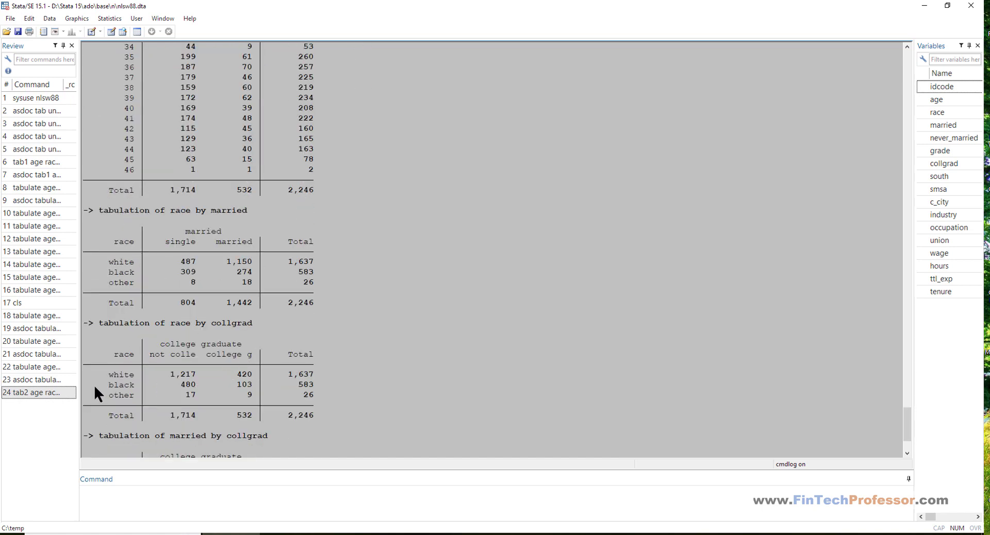
- Reuse the tab2 command to export all the two-way tables by running "asdoc tab2 age race married collgrad, replace"
{"action": "left_click", "coordinate": [47, 393]}
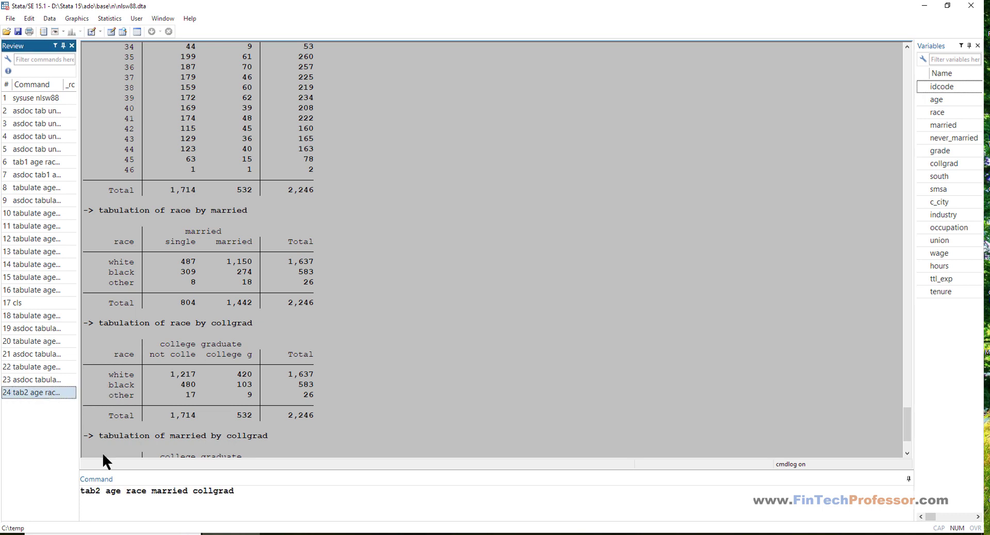
{"action": "left_click", "coordinate": [83, 491]}
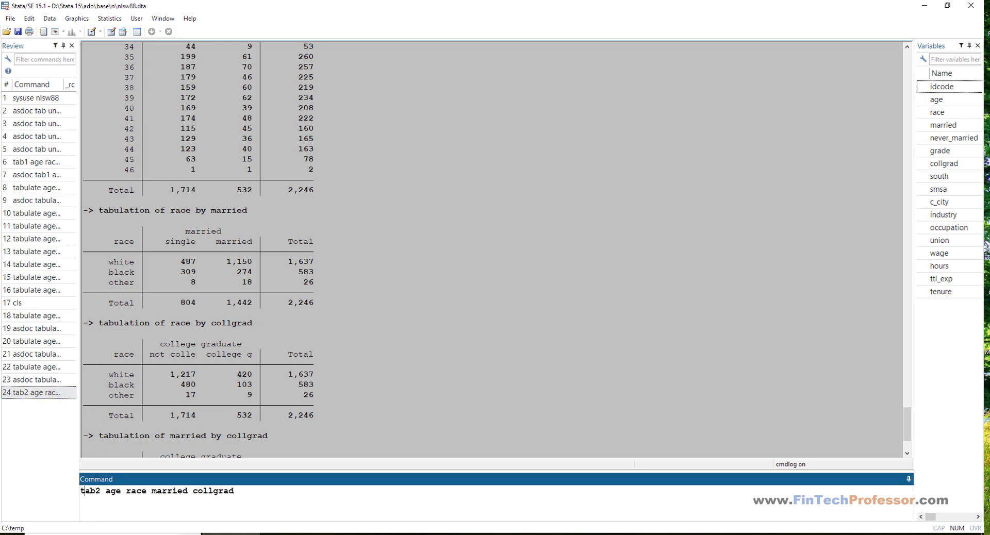
{"action": "type", "text": "asdoc"}
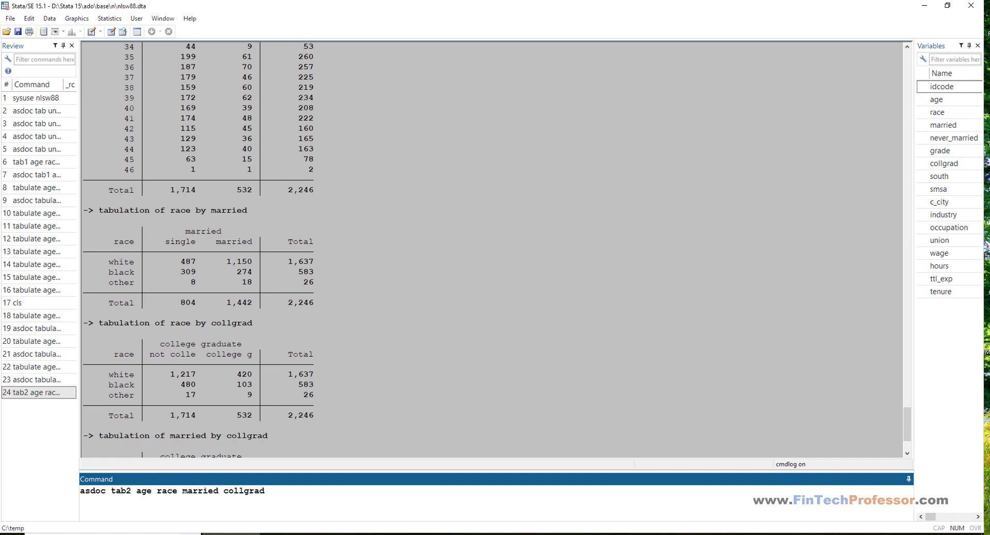
{"action": "type", "text": " , replace"}
{"action": "key", "text": "Return"}
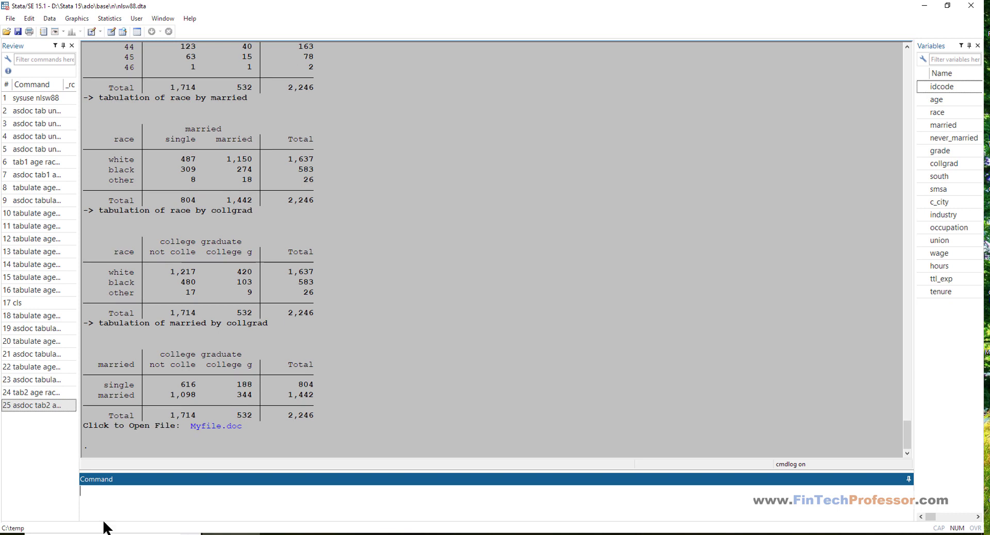
- Open Myfile.doc in Word and examine all the exported two-way tables, from age by race through married by collgrad
{"action": "left_click", "coordinate": [207, 427]}
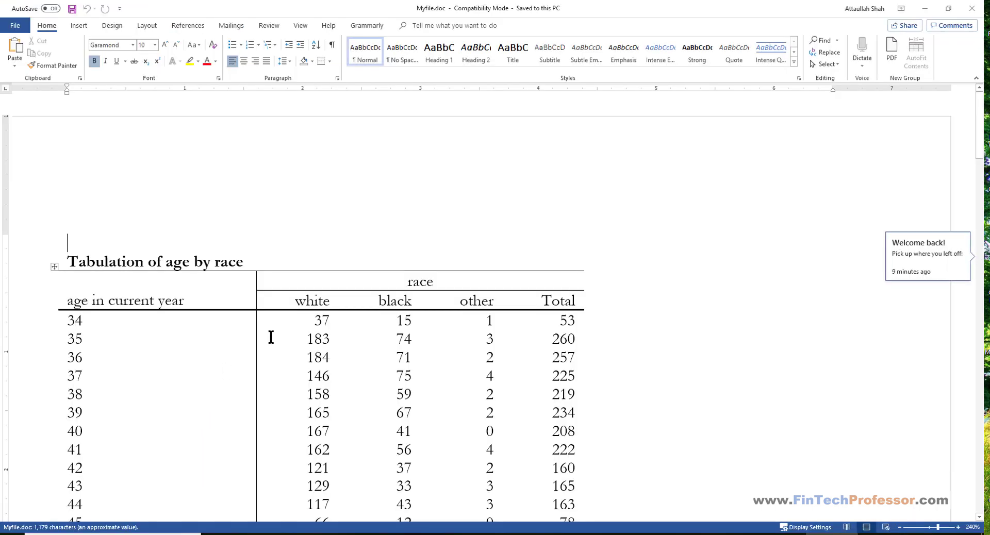
{"action": "scroll", "coordinate": [308, 343], "scroll_direction": "down", "scroll_amount": 2}
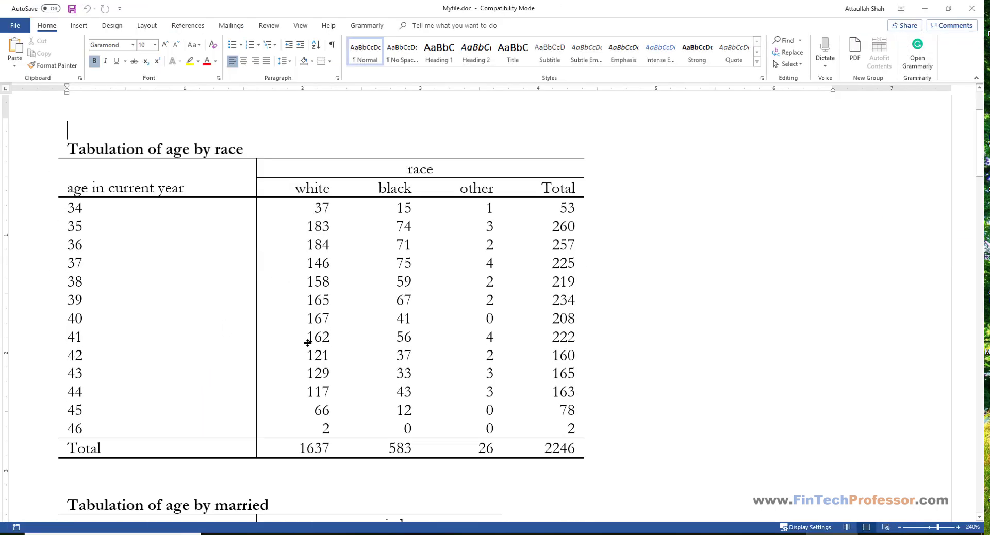
{"action": "scroll", "coordinate": [308, 343], "scroll_direction": "down", "scroll_amount": 4}
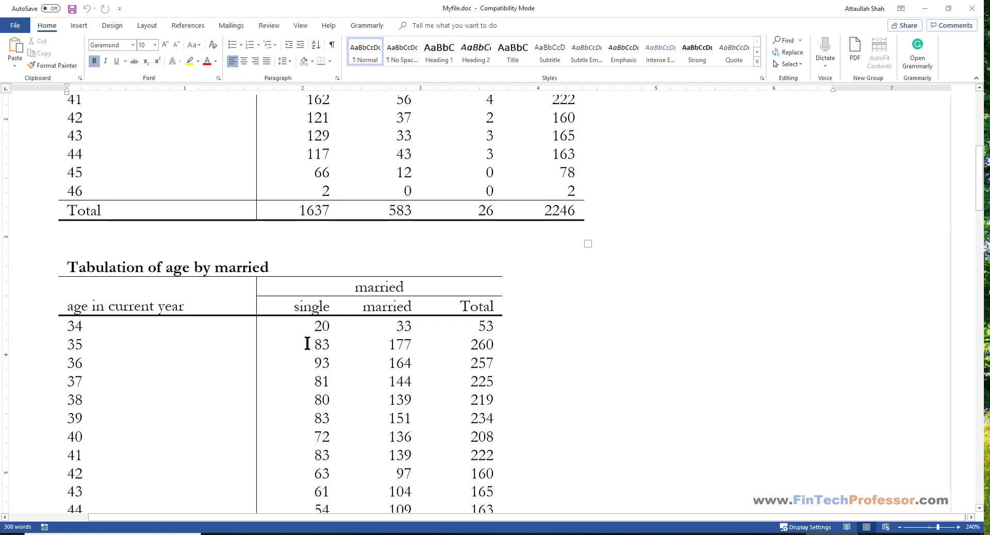
{"action": "scroll", "coordinate": [308, 343], "scroll_direction": "down", "scroll_amount": 4}
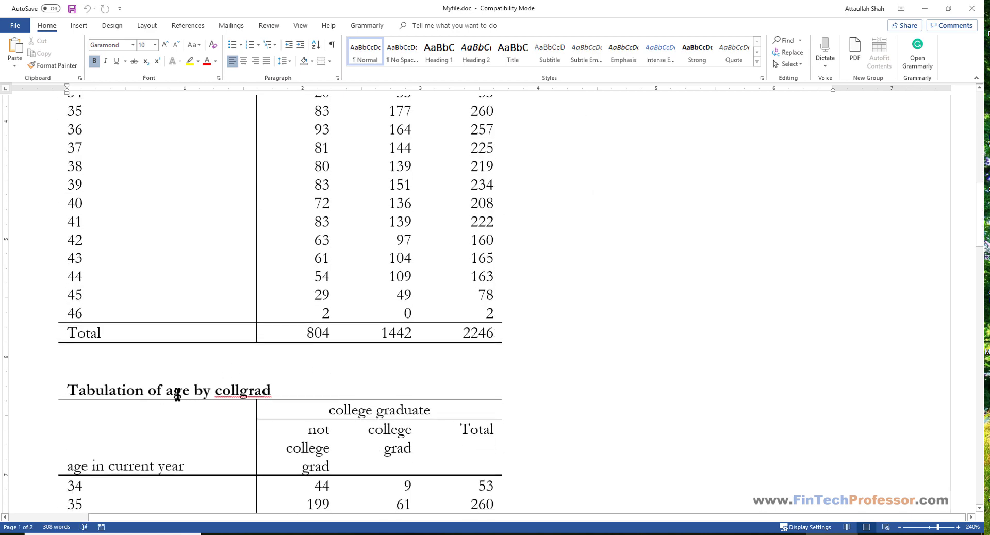
{"action": "scroll", "coordinate": [253, 396], "scroll_direction": "down", "scroll_amount": 1}
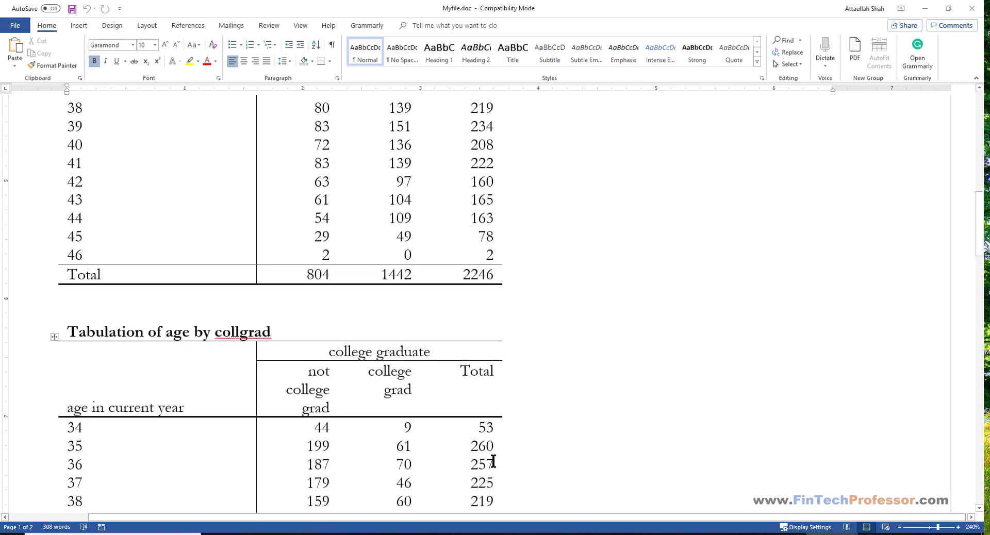
{"action": "scroll", "coordinate": [504, 452], "scroll_direction": "down", "scroll_amount": 2}
{"action": "scroll", "coordinate": [504, 452], "scroll_direction": "down", "scroll_amount": 1}
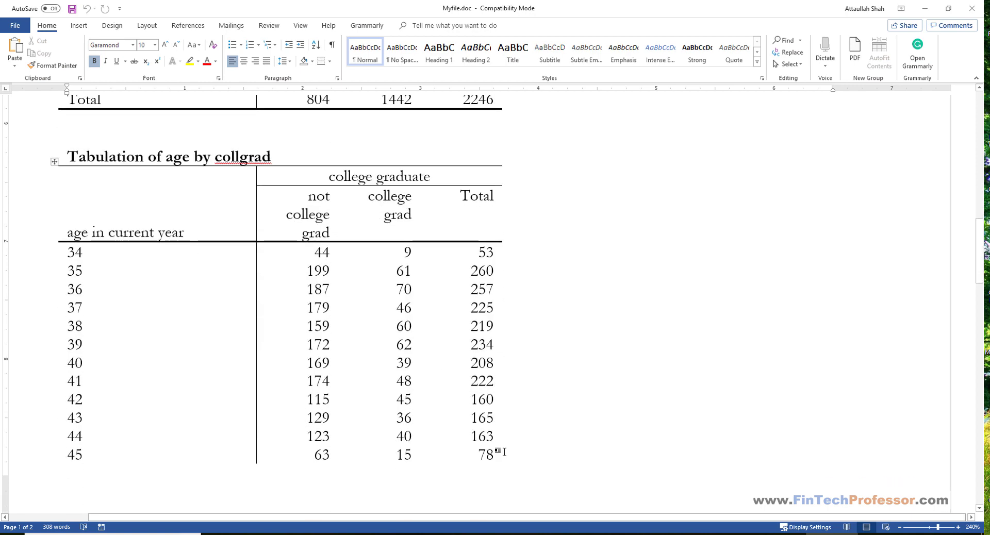
{"action": "scroll", "coordinate": [504, 452], "scroll_direction": "down", "scroll_amount": 6}
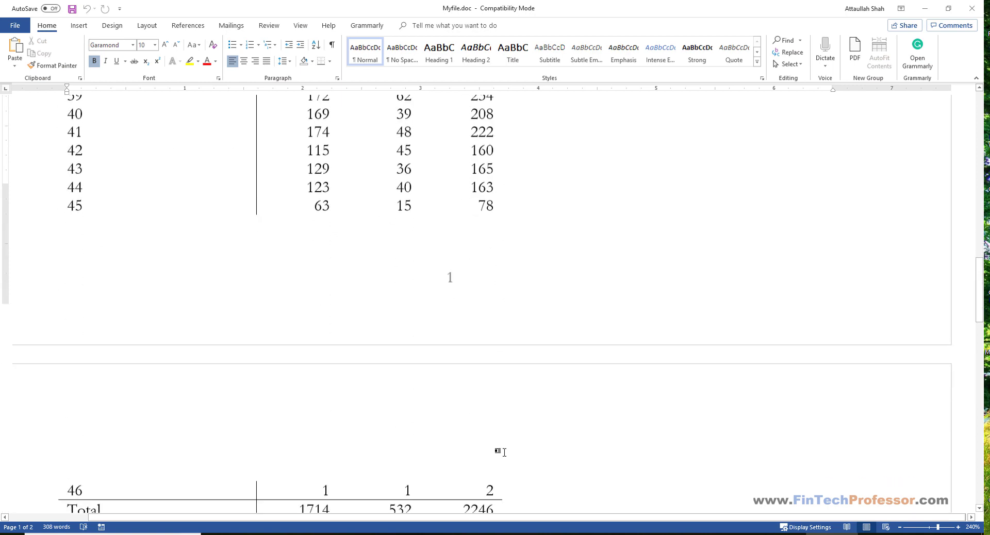
{"action": "scroll", "coordinate": [504, 452], "scroll_direction": "down", "scroll_amount": 1}
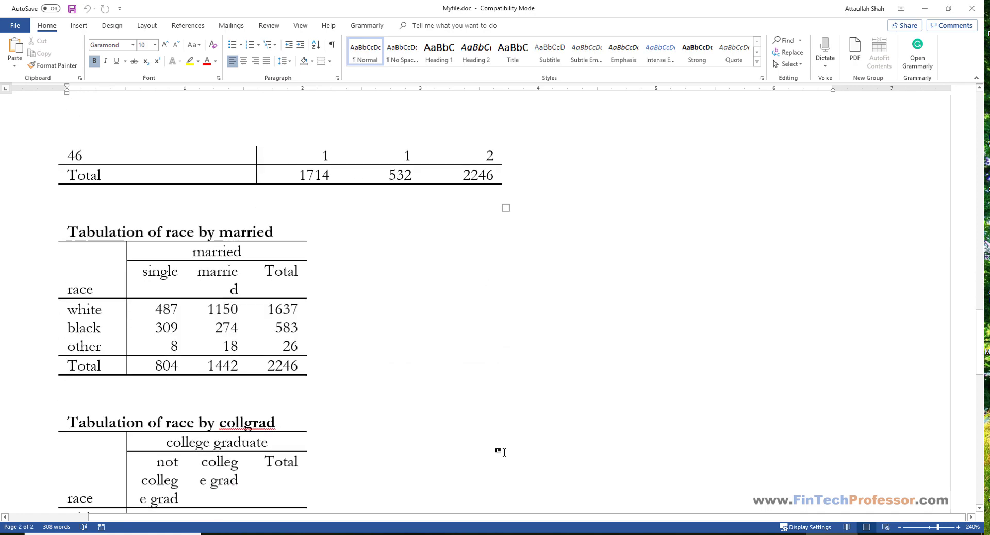
{"action": "scroll", "coordinate": [486, 451], "scroll_direction": "down", "scroll_amount": 2}
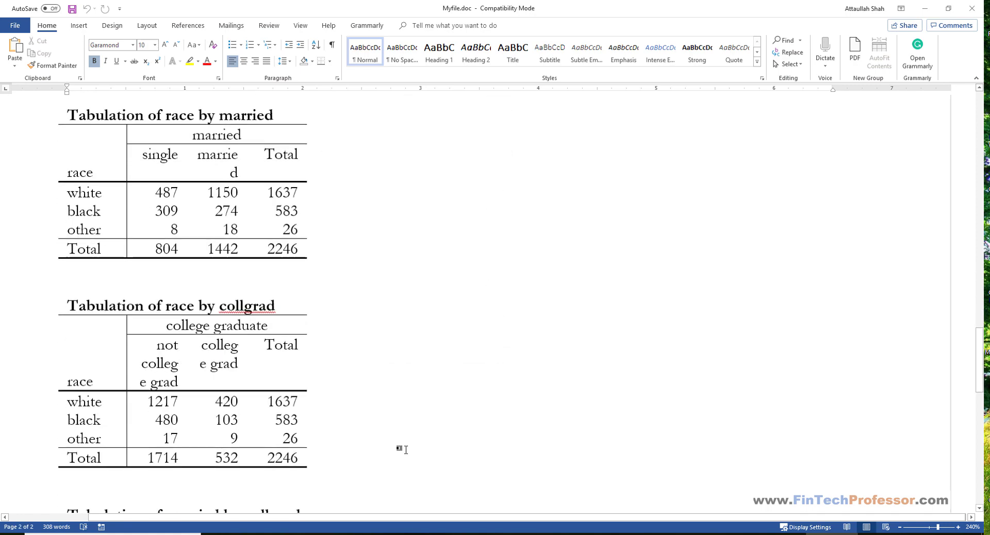
{"action": "scroll", "coordinate": [405, 449], "scroll_direction": "down", "scroll_amount": 3}
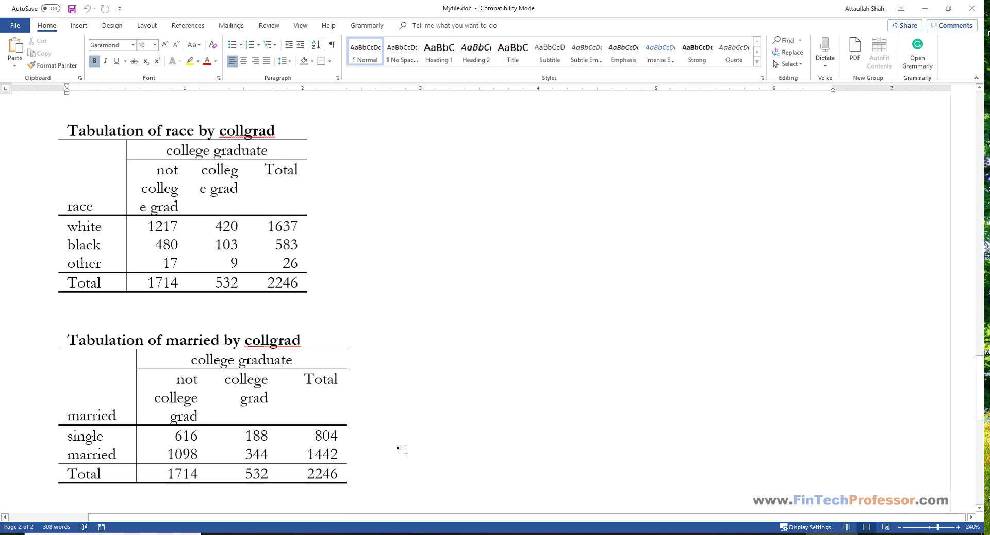
{"action": "scroll", "coordinate": [406, 449], "scroll_direction": "down", "scroll_amount": 2}
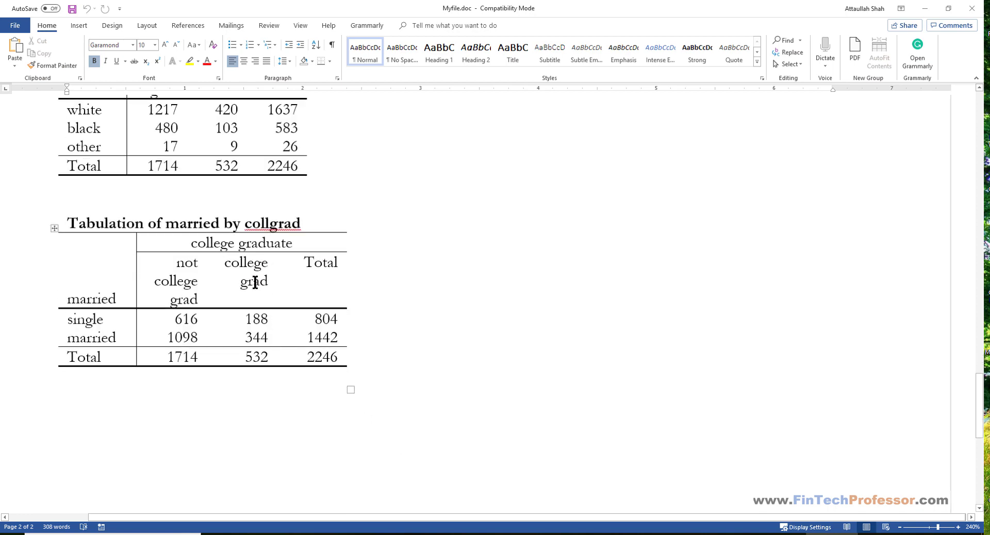
- AutoFit the married by collgrad table to its contents
{"action": "left_click", "coordinate": [255, 283]}
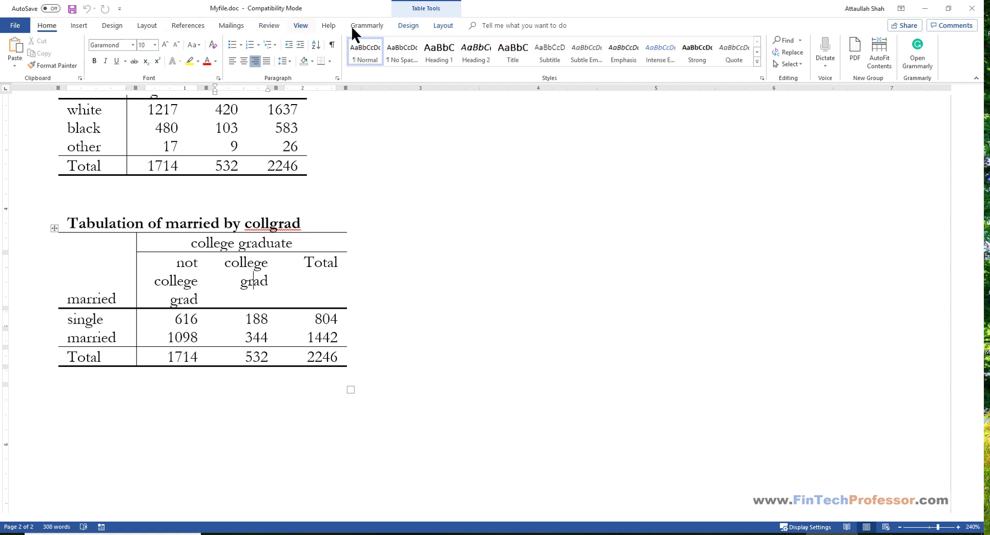
{"action": "left_click", "coordinate": [440, 28]}
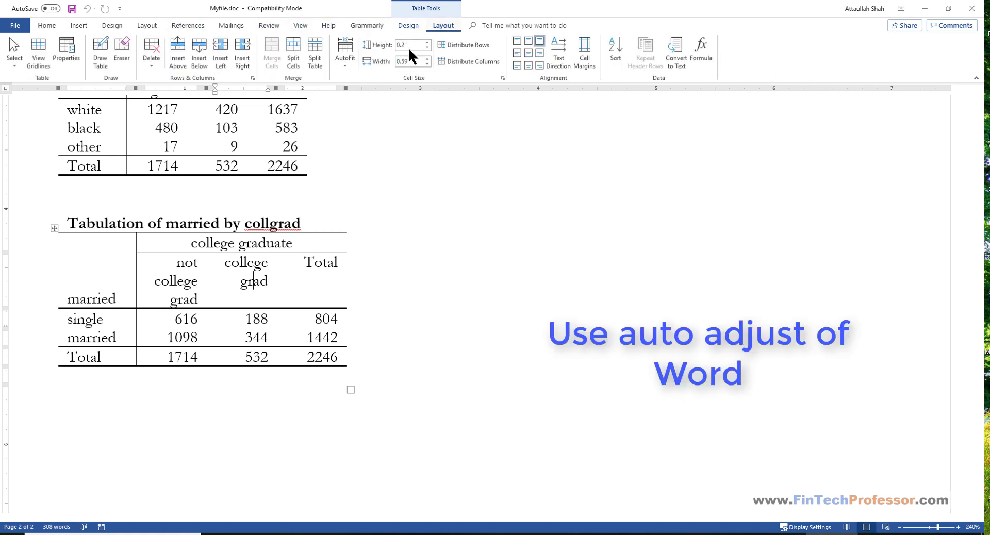
{"action": "left_click", "coordinate": [350, 56]}
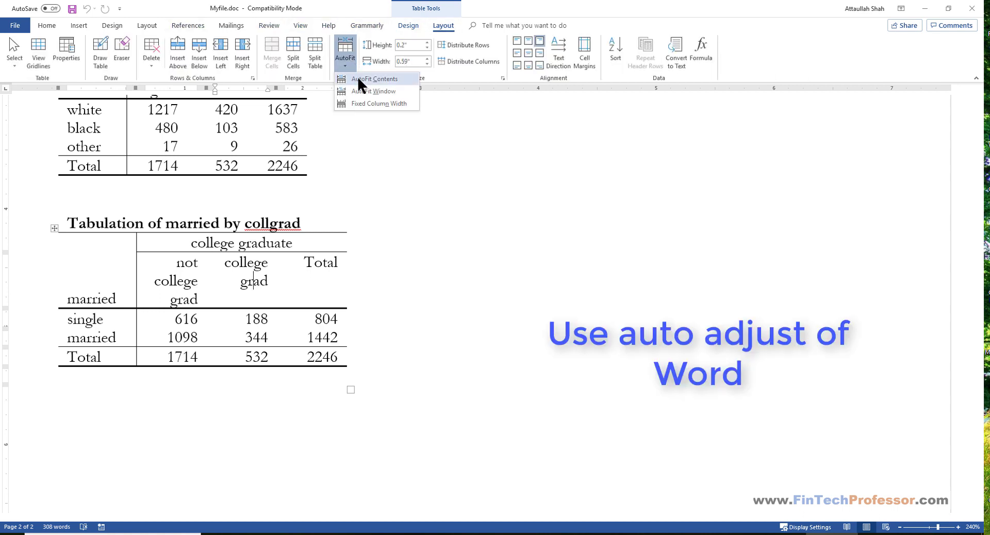
{"action": "left_click", "coordinate": [357, 76]}
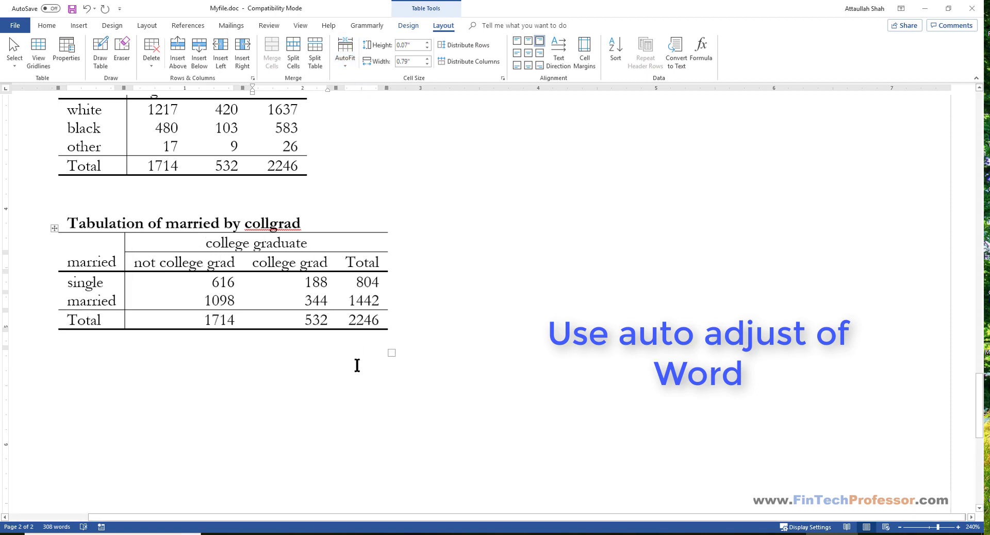
{"action": "left_click", "coordinate": [331, 374]}
- AutoFit the race by collgrad table to its contents
{"action": "scroll", "coordinate": [320, 382], "scroll_direction": "up", "scroll_amount": 3}
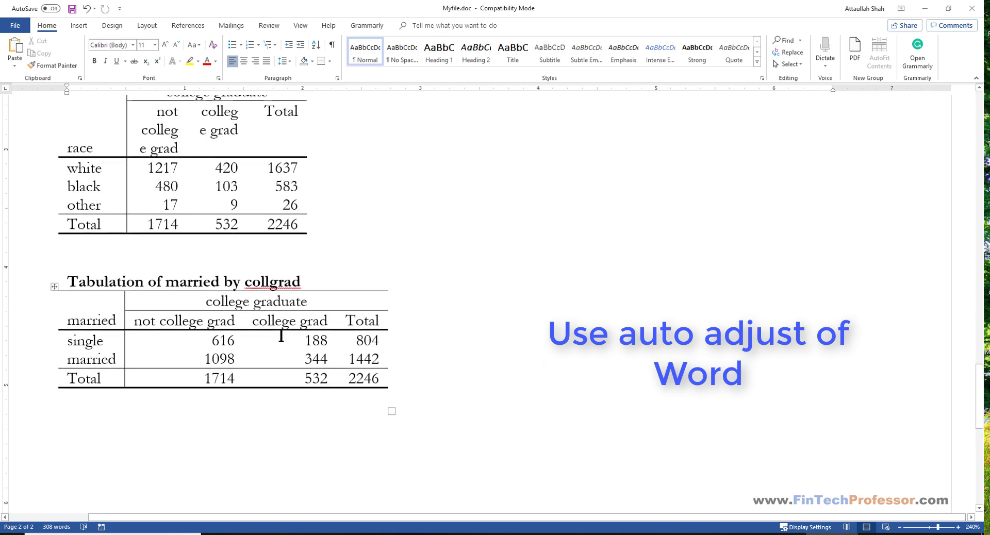
{"action": "left_click", "coordinate": [215, 235]}
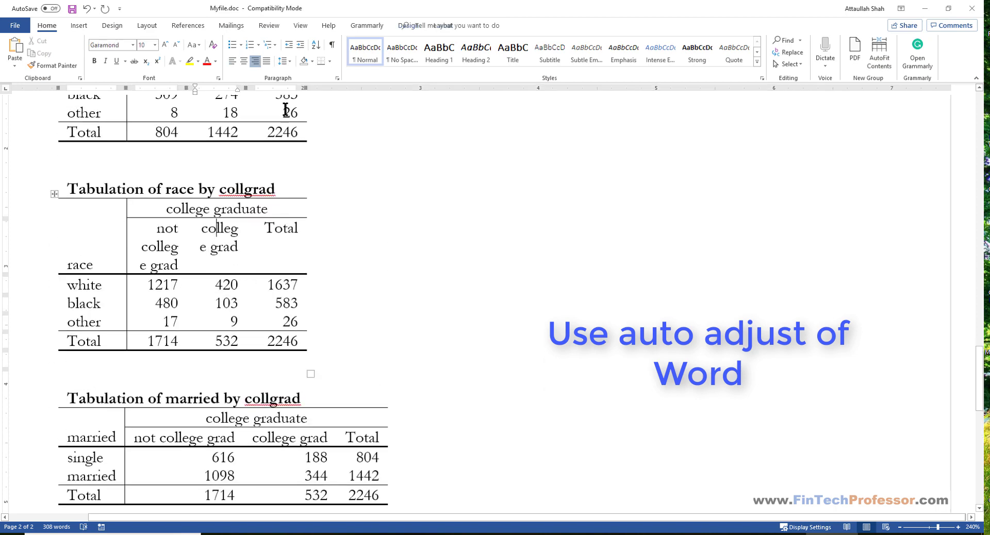
{"action": "left_click", "coordinate": [434, 26]}
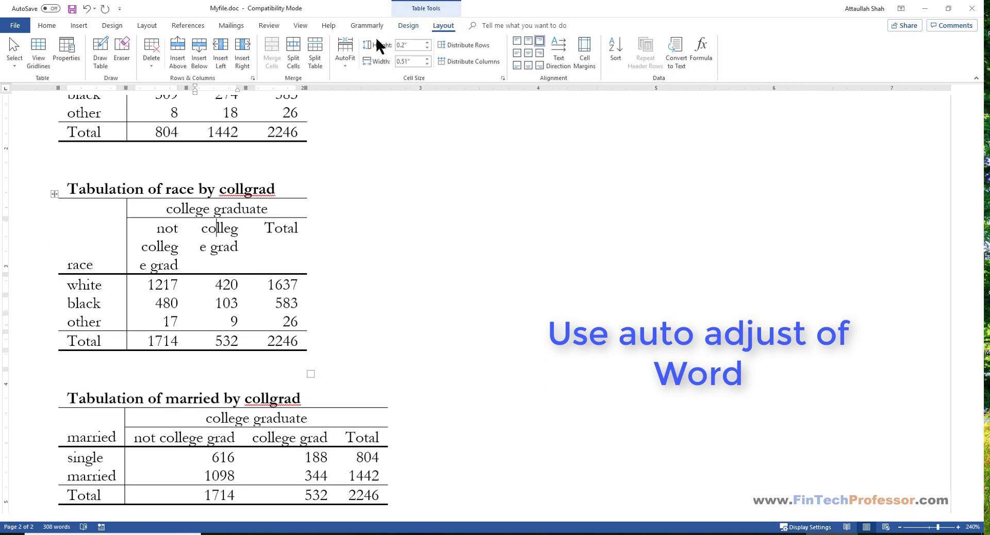
{"action": "left_click", "coordinate": [345, 54]}
{"action": "left_click", "coordinate": [363, 77]}
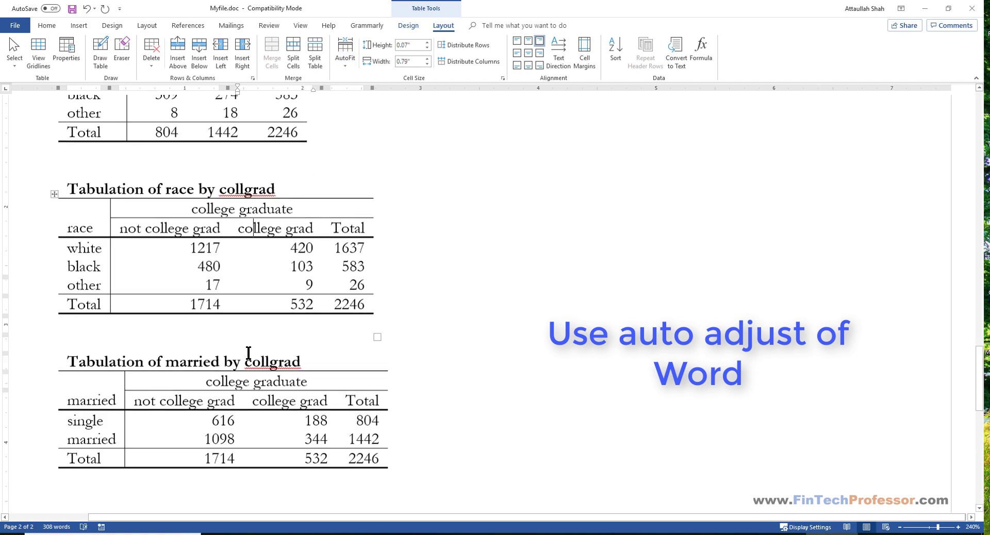
- AutoFit the age by collgrad table to its contents
{"action": "scroll", "coordinate": [247, 354], "scroll_direction": "up", "scroll_amount": 5}
{"action": "scroll", "coordinate": [248, 353], "scroll_direction": "up", "scroll_amount": 6}
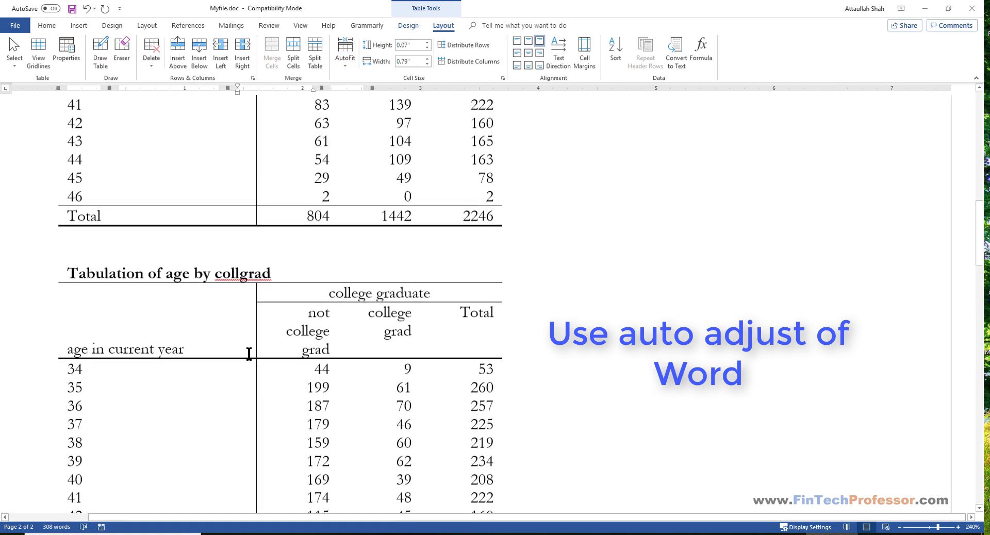
{"action": "left_click", "coordinate": [305, 329]}
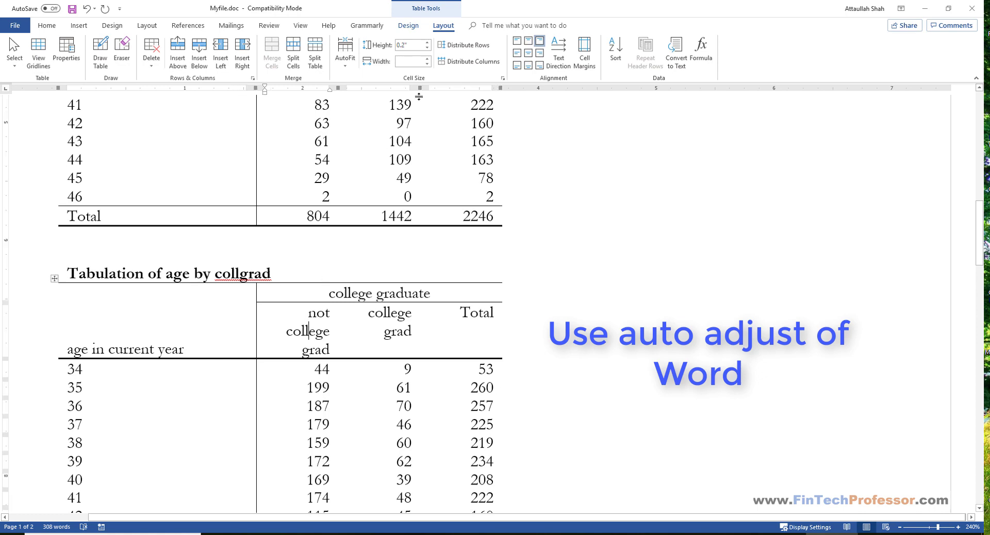
{"action": "left_click", "coordinate": [338, 61]}
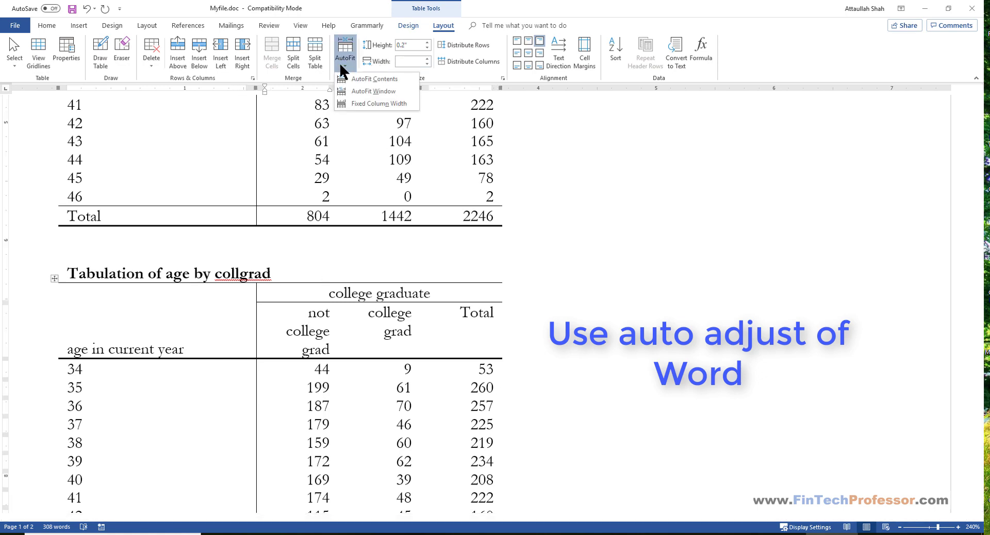
{"action": "left_click", "coordinate": [368, 78]}
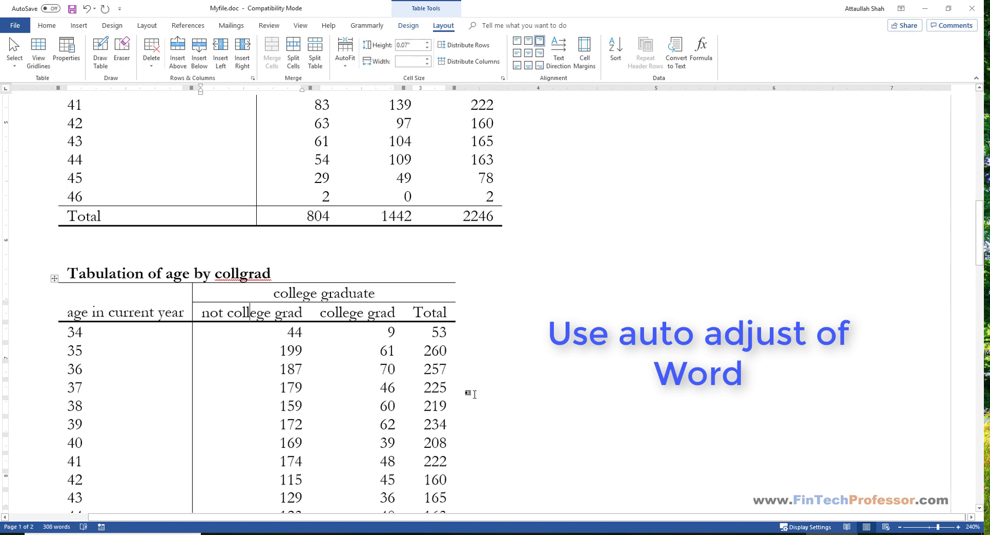
- Check the refitted age by collgrad table and close Myfile.doc, saving the changes
{"action": "scroll", "coordinate": [508, 394], "scroll_direction": "down", "scroll_amount": 3}
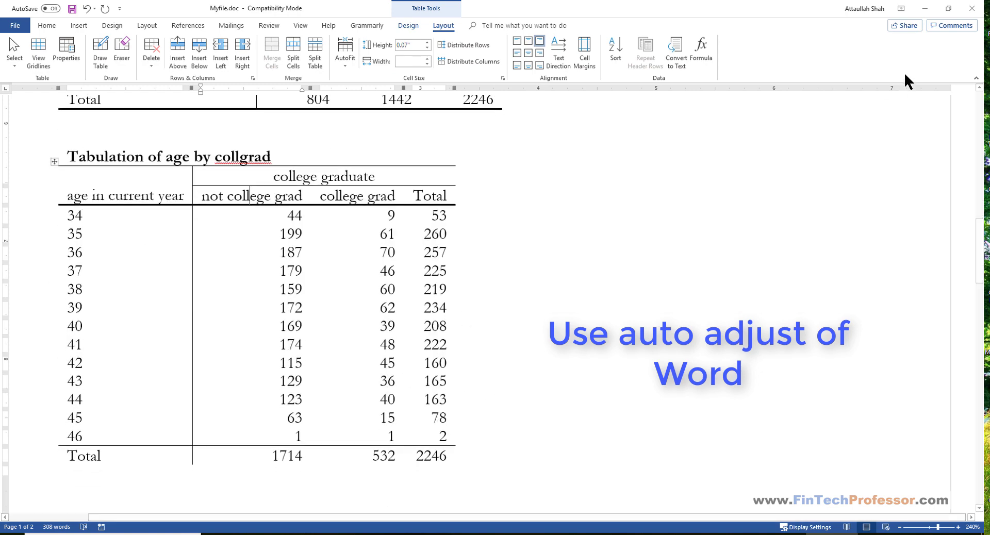
{"action": "left_click", "coordinate": [971, 8]}
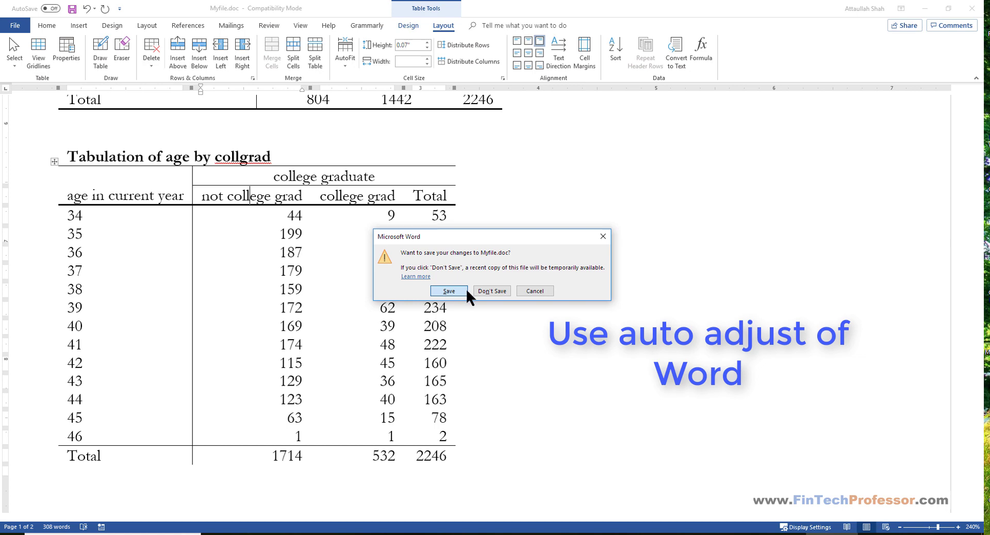
{"action": "left_click", "coordinate": [438, 289]}
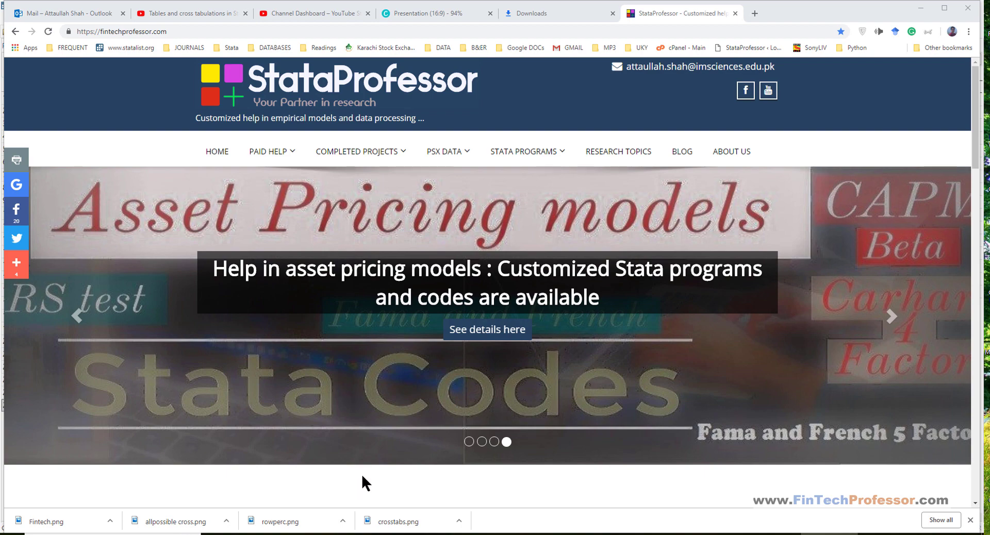
- Open the "ASDOC: Stata To Word" page on fintechprofessor.com in the browser and examine its installation command and table of contents
{"action": "mouse_move", "coordinate": [493, 160]}
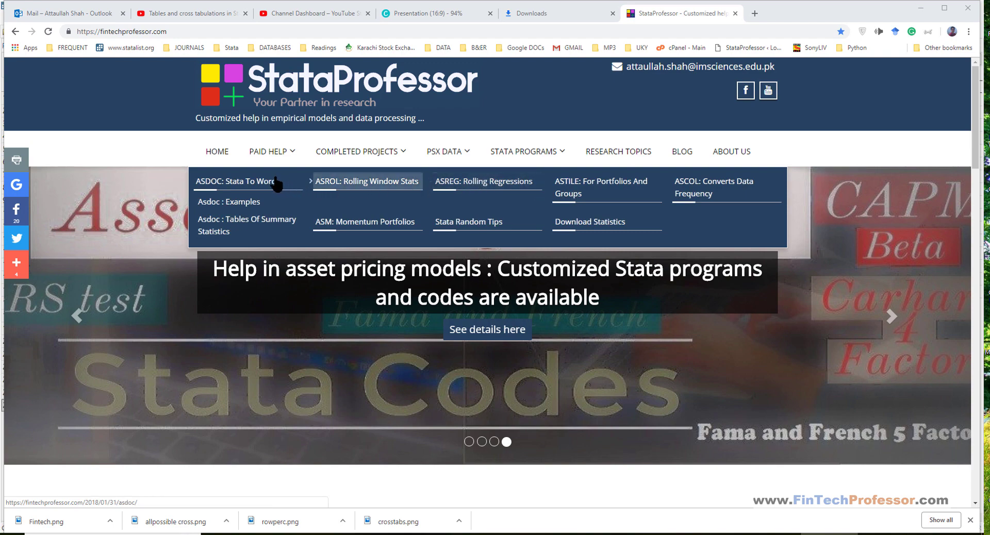
{"action": "left_click", "coordinate": [248, 183]}
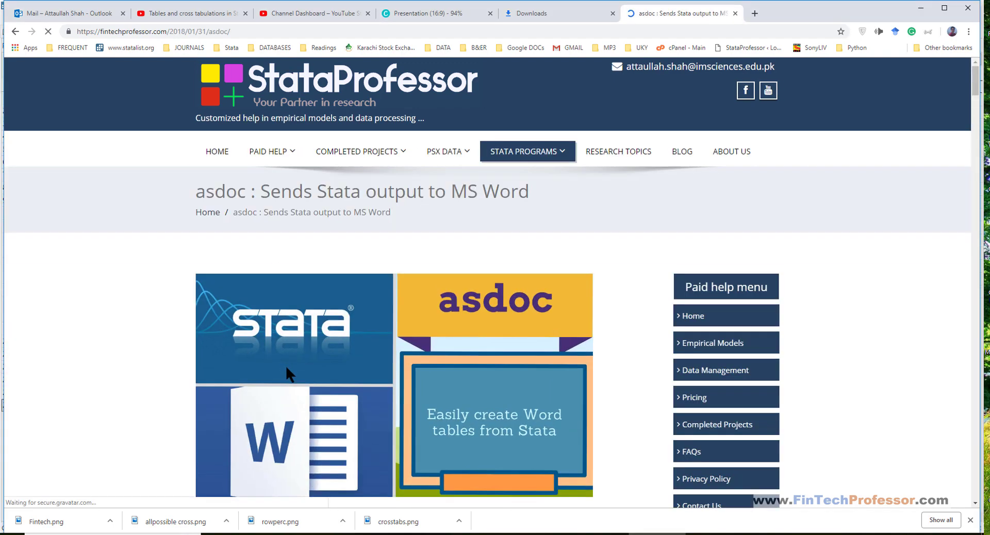
{"action": "scroll", "coordinate": [500, 335], "scroll_direction": "down", "scroll_amount": 5}
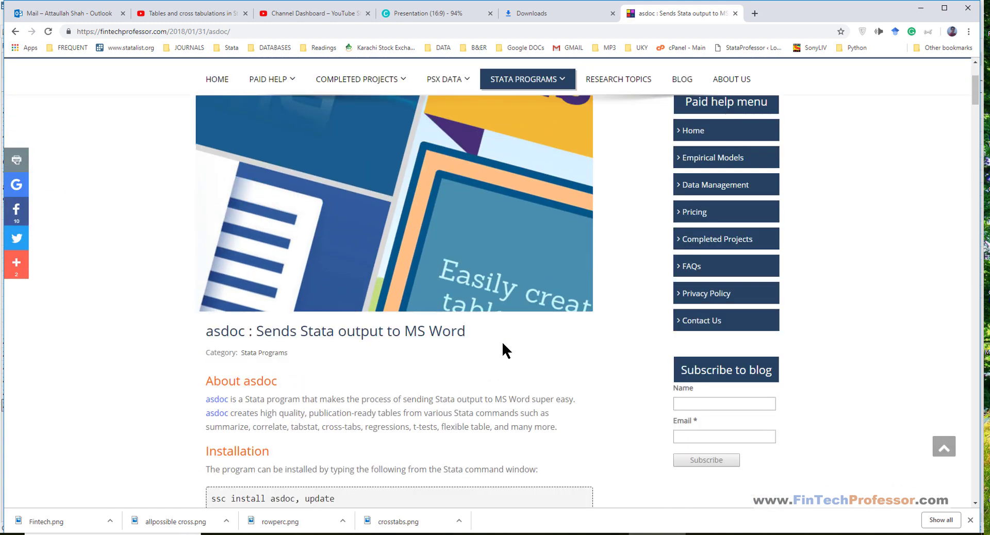
{"action": "scroll", "coordinate": [413, 369], "scroll_direction": "down", "scroll_amount": 4}
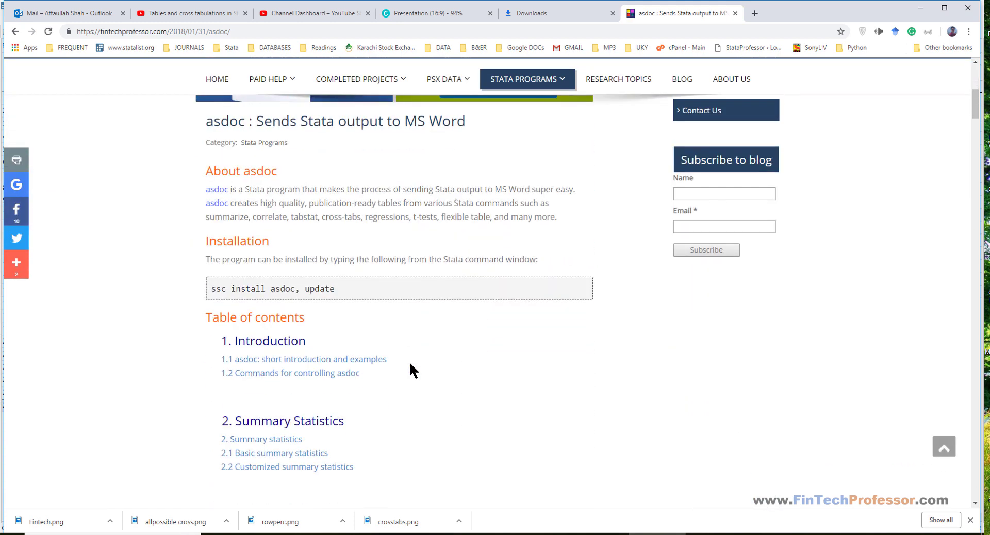
{"action": "scroll", "coordinate": [409, 361], "scroll_direction": "down", "scroll_amount": 3}
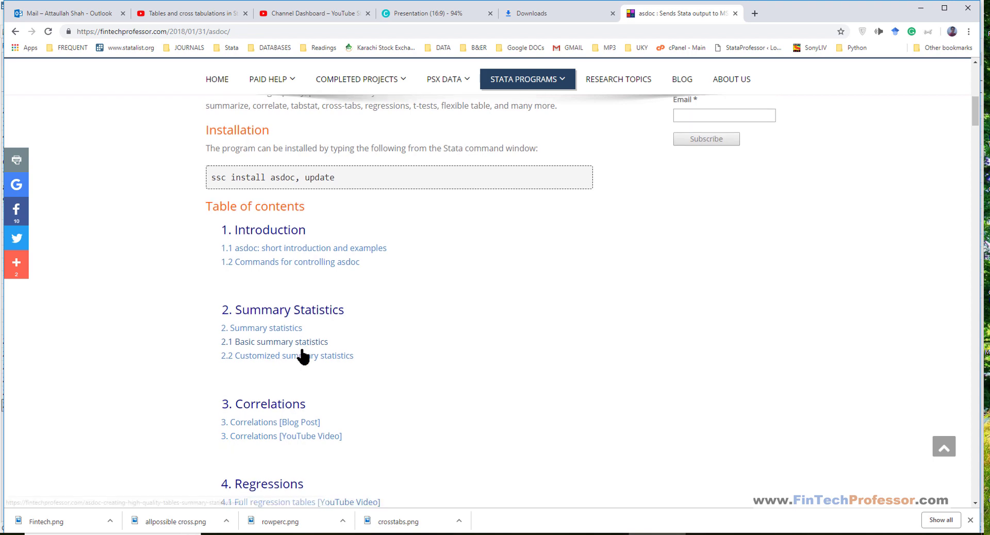
{"action": "scroll", "coordinate": [373, 353], "scroll_direction": "down", "scroll_amount": 5}
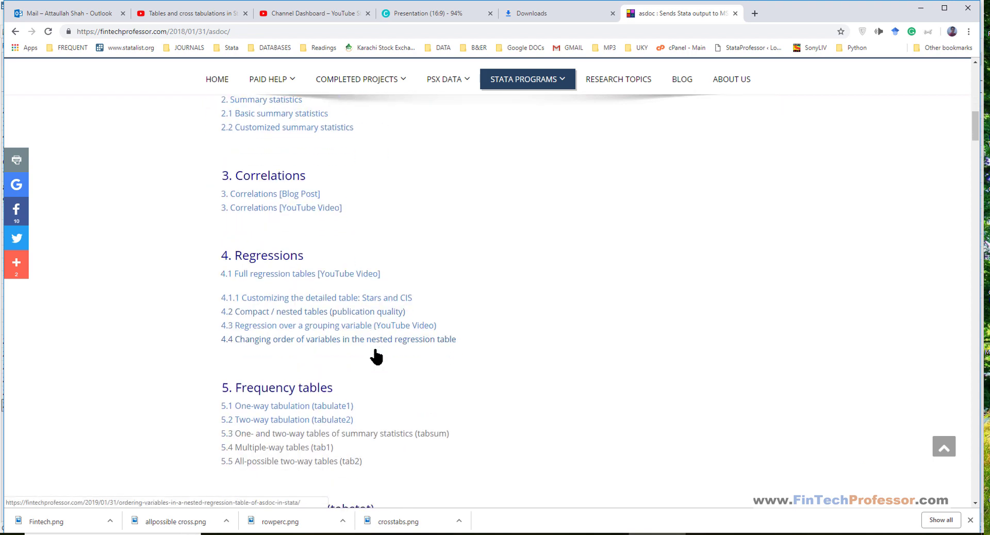
{"action": "scroll", "coordinate": [377, 355], "scroll_direction": "down", "scroll_amount": 5}
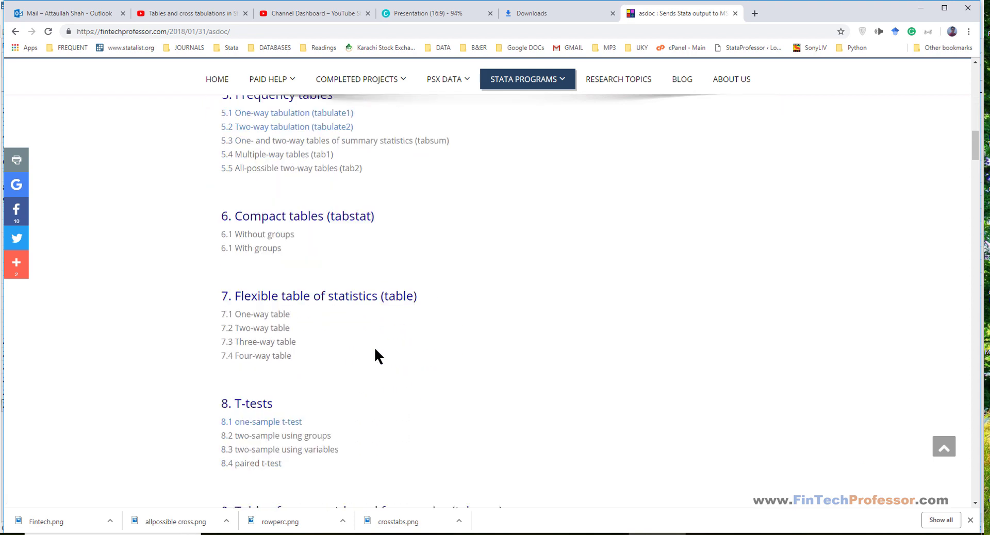
{"action": "scroll", "coordinate": [375, 349], "scroll_direction": "down", "scroll_amount": 6}
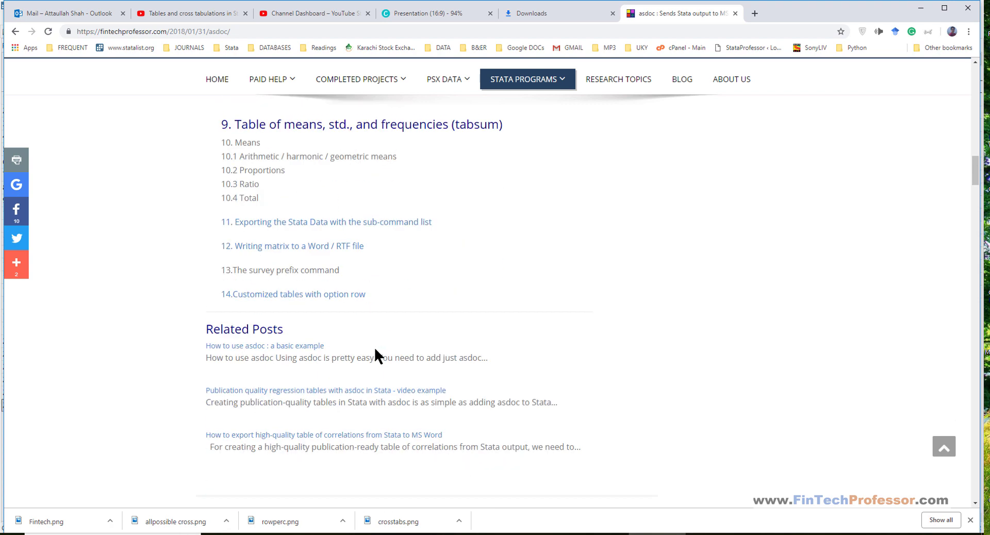
{"action": "scroll", "coordinate": [375, 349], "scroll_direction": "up", "scroll_amount": 18}
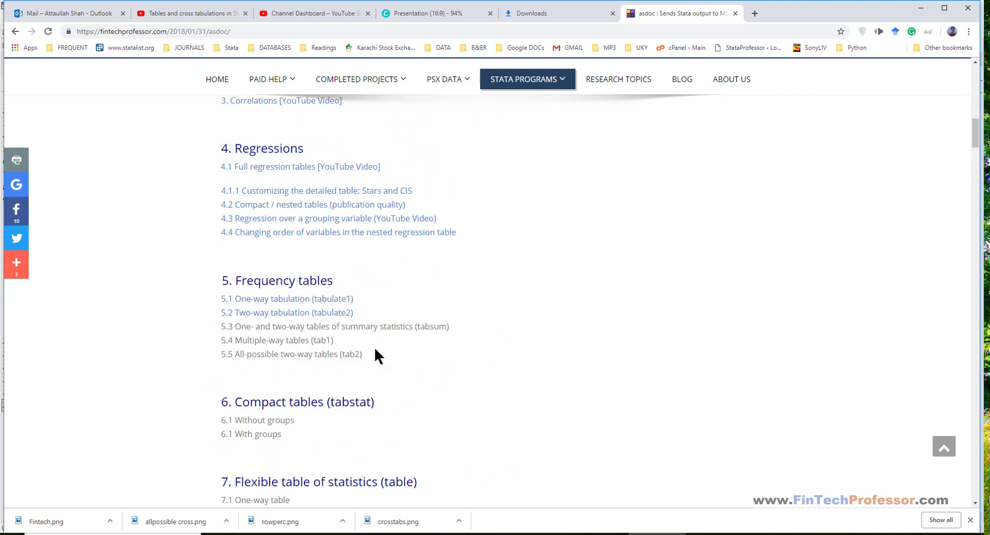
{"action": "scroll", "coordinate": [375, 355], "scroll_direction": "up", "scroll_amount": 6}
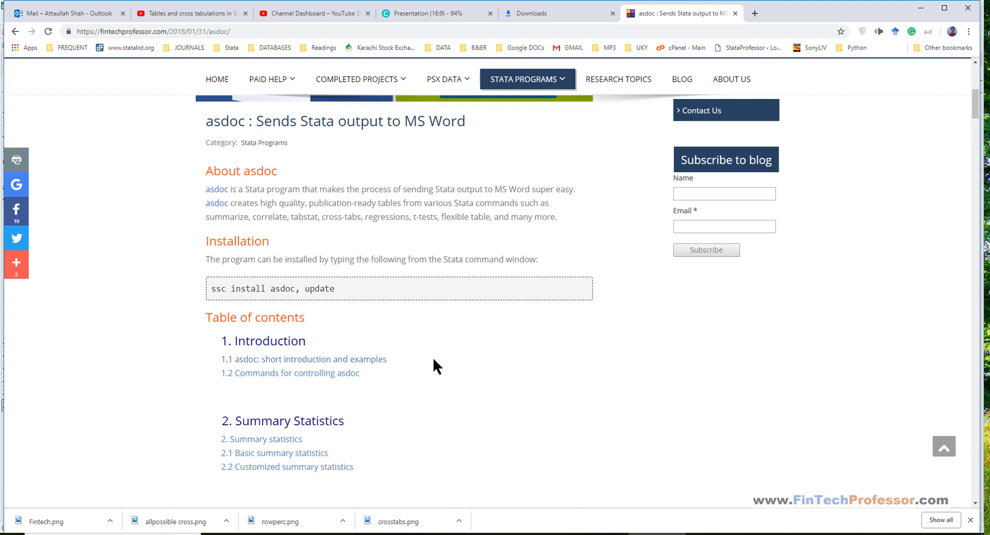
{"action": "scroll", "coordinate": [433, 359], "scroll_direction": "down", "scroll_amount": 2}
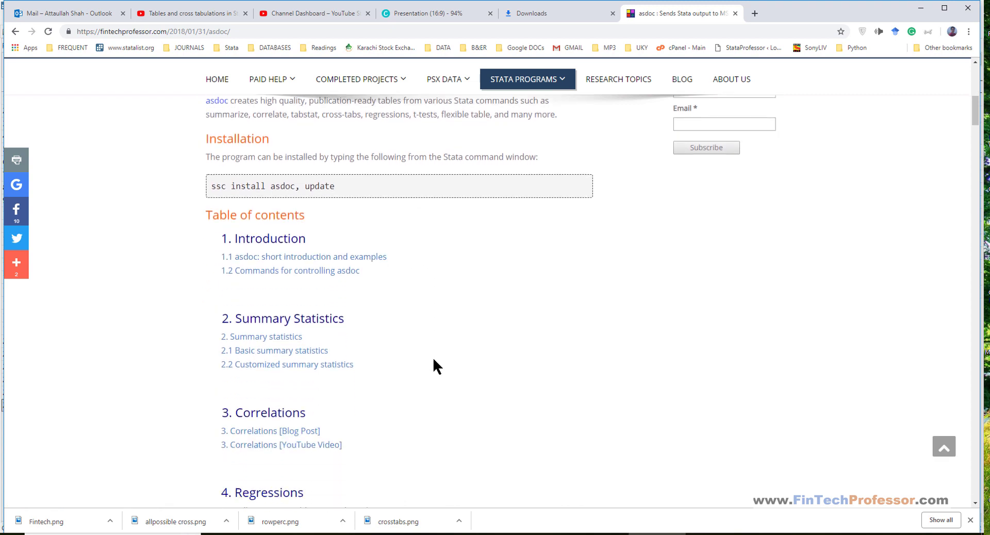
{"action": "scroll", "coordinate": [433, 360], "scroll_direction": "down", "scroll_amount": 1}
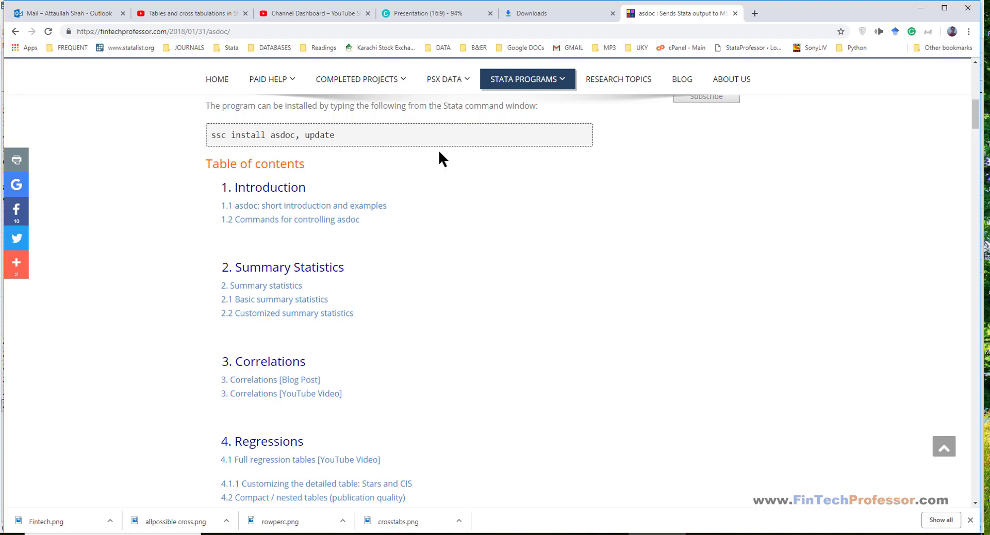